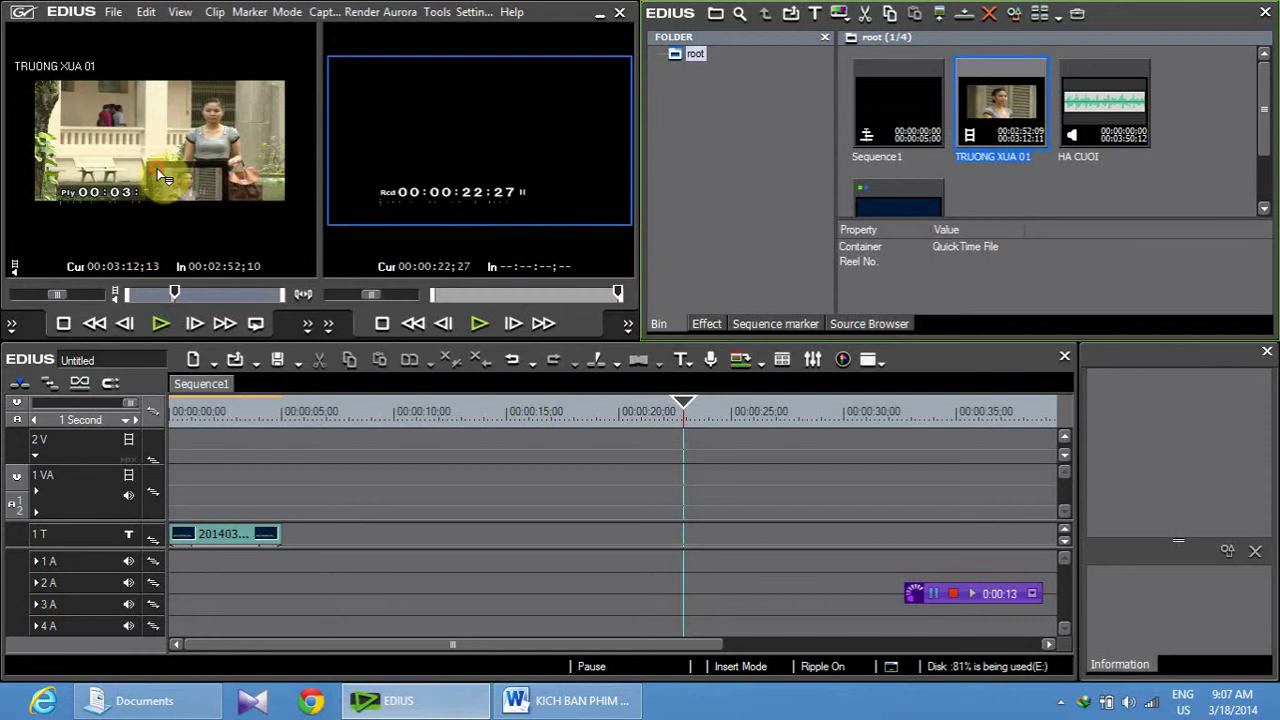
# Step: Set the In point of the TRUONG XUA 01 source clip at 00:10:08;07, on the approaching motorbike wheel
pyautogui.click(165, 175)
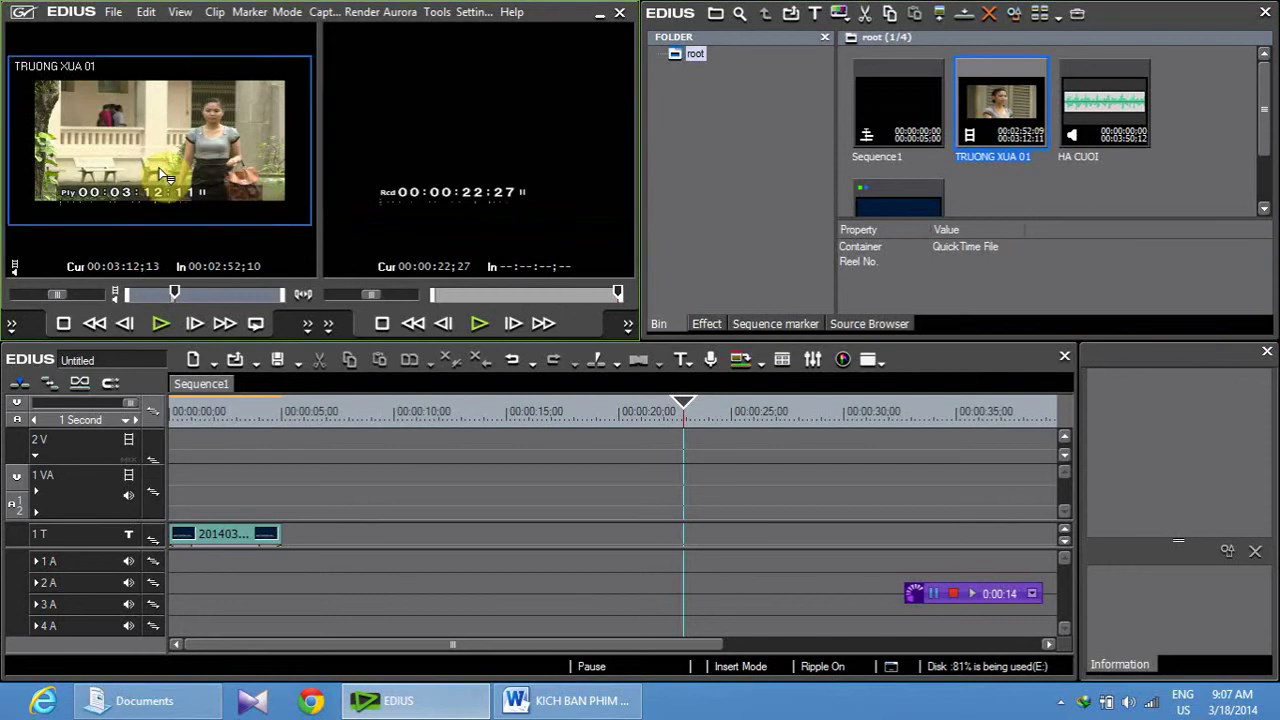
pyautogui.click(175, 295)
pyautogui.moveTo(175, 295); pyautogui.dragTo(277, 292)
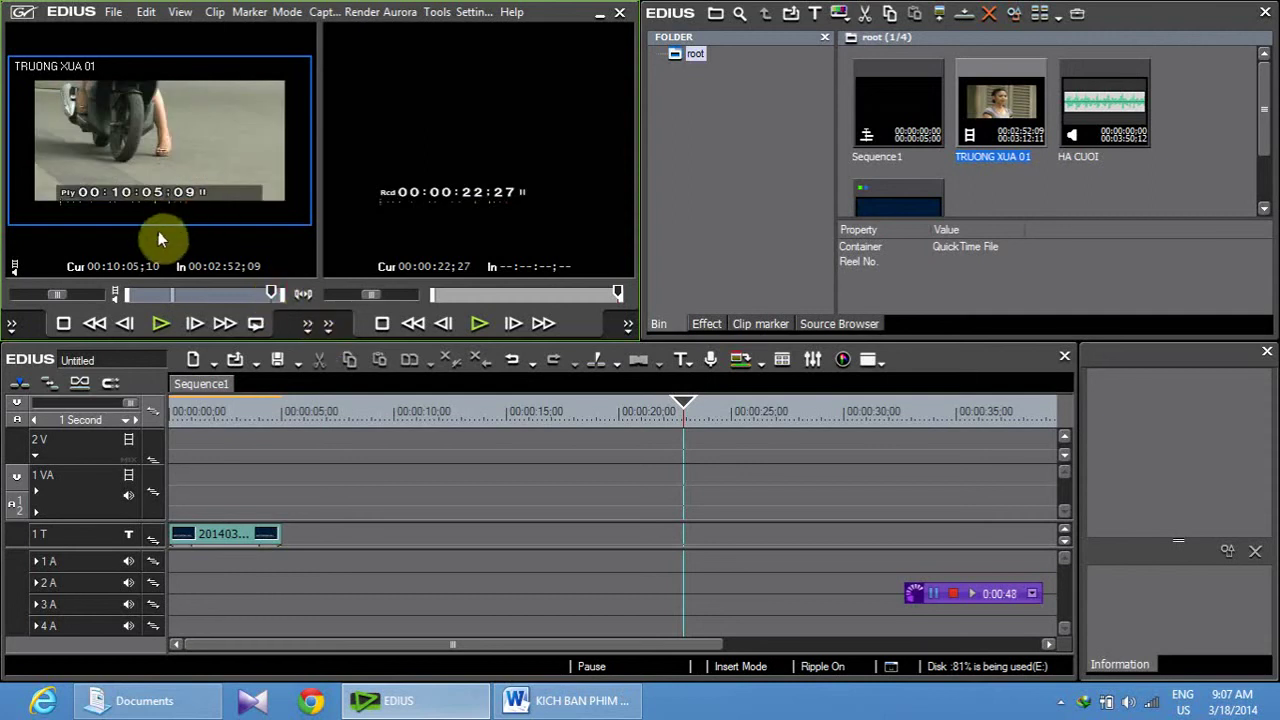
pyautogui.press('Right')
pyautogui.press('Right')
pyautogui.press('Right')
pyautogui.press('Right')
pyautogui.press('Right')
pyautogui.press('Right')
pyautogui.press('Right')
pyautogui.press('Right')
pyautogui.press('Right')
pyautogui.press('Right')
pyautogui.press('Right')
pyautogui.press('Right')
pyautogui.press('Right')
pyautogui.press('Right')
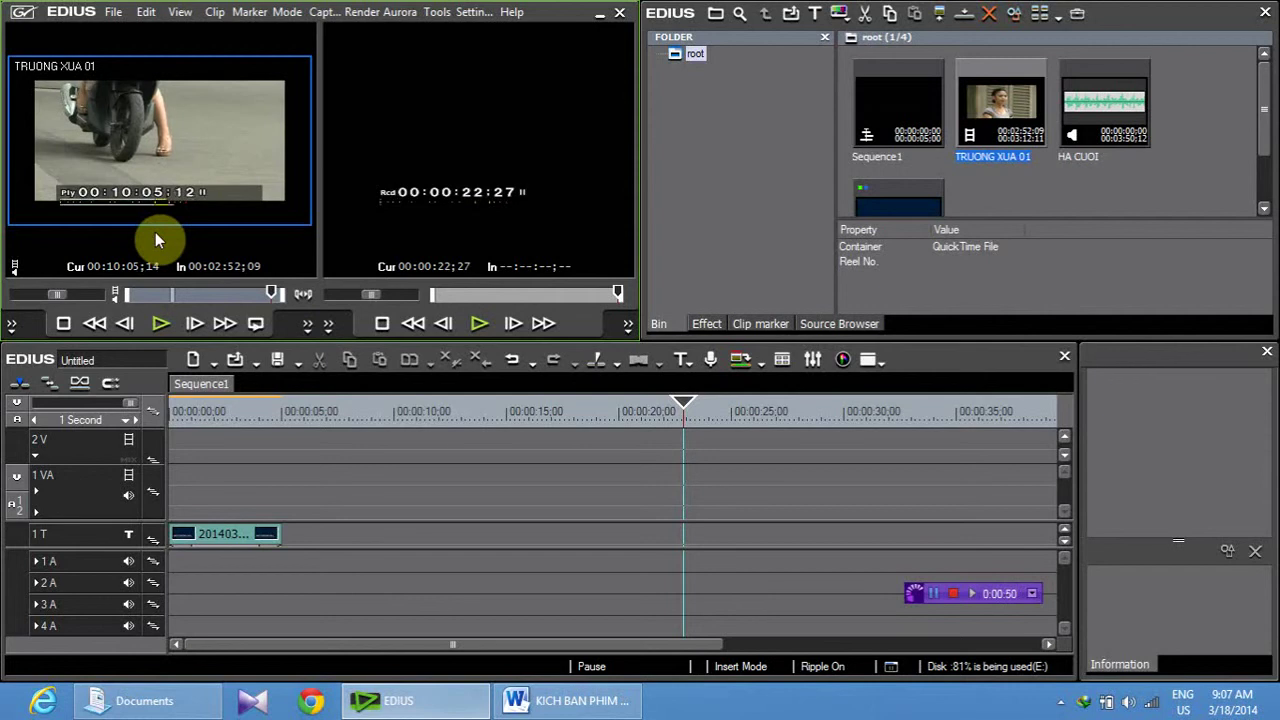
pyautogui.press('Right')
pyautogui.press('Right')
pyautogui.press('Right')
pyautogui.press('Right')
pyautogui.press('Right')
pyautogui.press('Right')
pyautogui.press('Right')
pyautogui.press('Right')
pyautogui.press('Right')
pyautogui.press('Right')
pyautogui.press('Right')
pyautogui.press('Right')
pyautogui.press('Right')
pyautogui.press('Right')
pyautogui.press('Right')
pyautogui.press('Right')
pyautogui.press('Right')
pyautogui.press('Right')
pyautogui.press('Right')
pyautogui.press('Right')
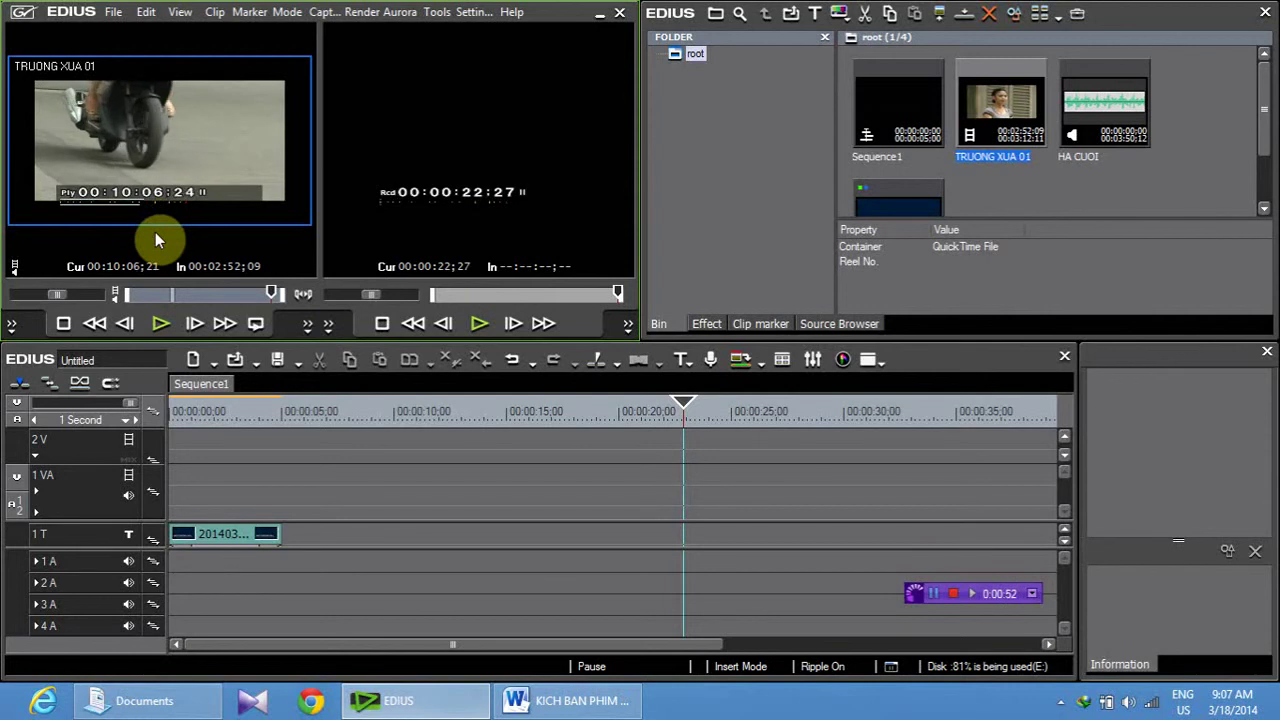
pyautogui.press('Right')
pyautogui.press('Right')
pyautogui.press('Right')
pyautogui.press('Right')
pyautogui.press('Right')
pyautogui.press('Right')
pyautogui.press('Right')
pyautogui.press('Right')
pyautogui.press('Right')
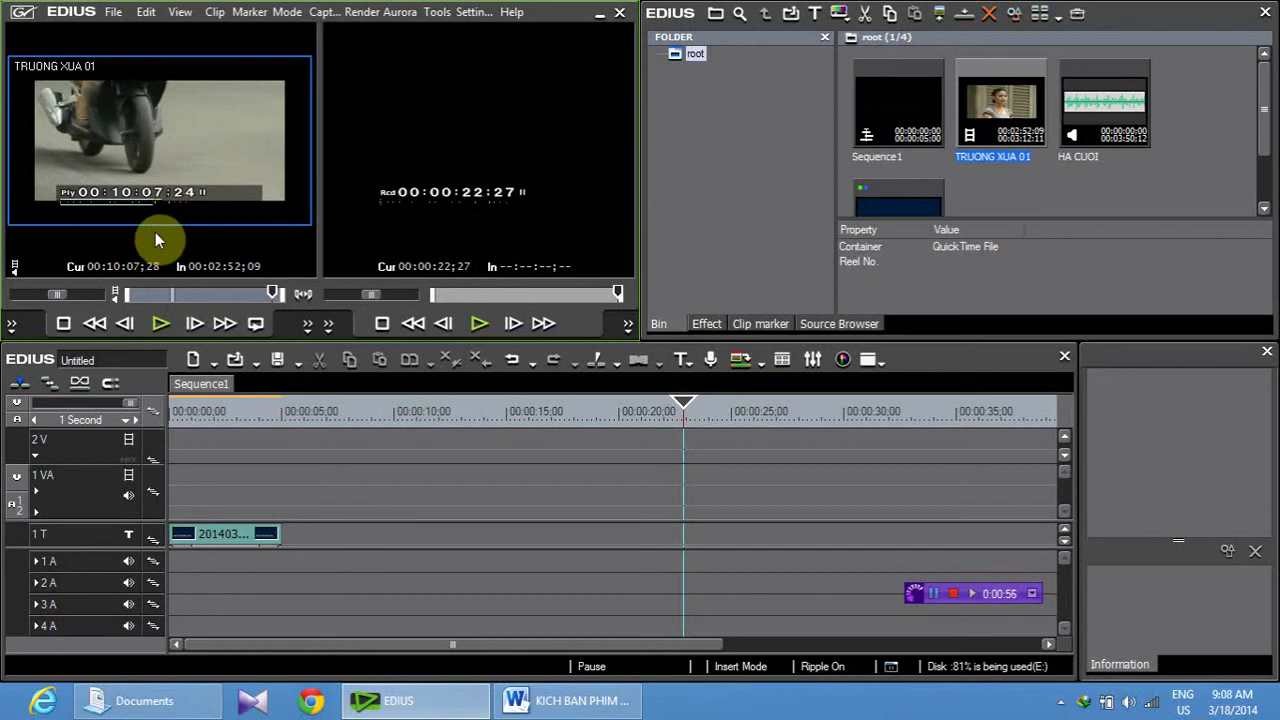
pyautogui.press('Right')
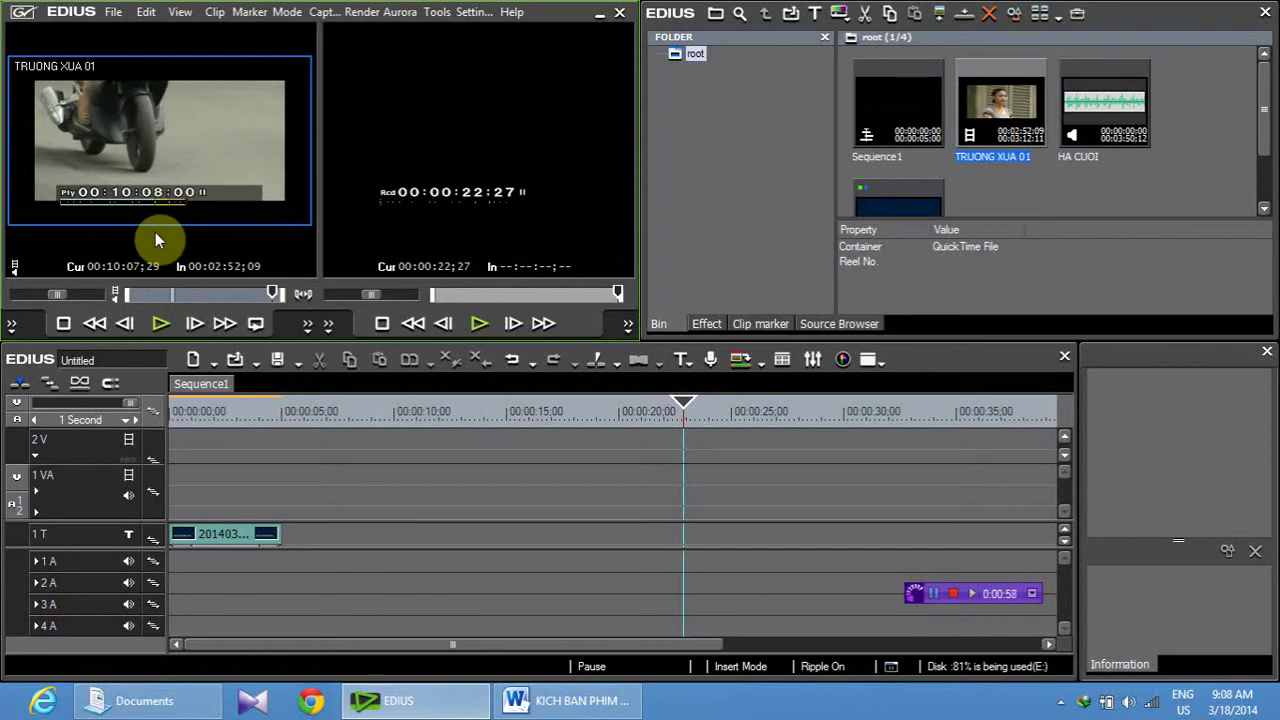
pyautogui.press('Right')
pyautogui.press('Right')
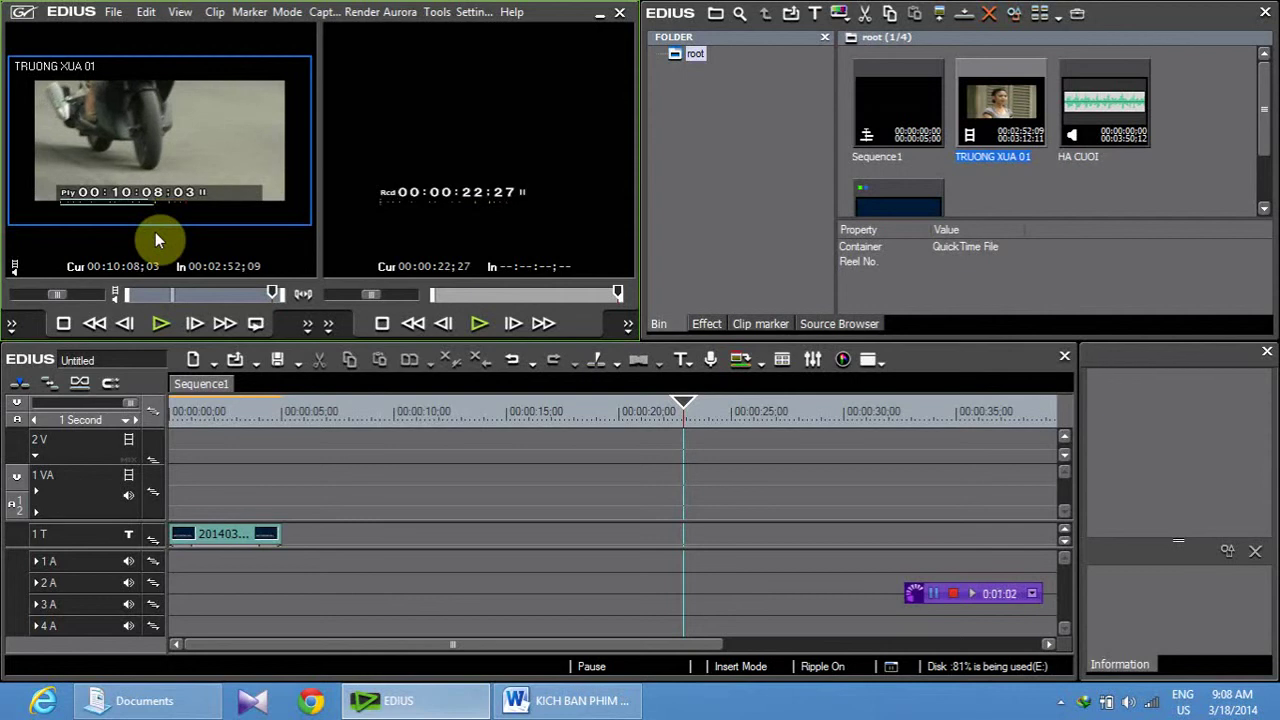
pyautogui.press('Right')
pyautogui.press('Right')
pyautogui.press('Right')
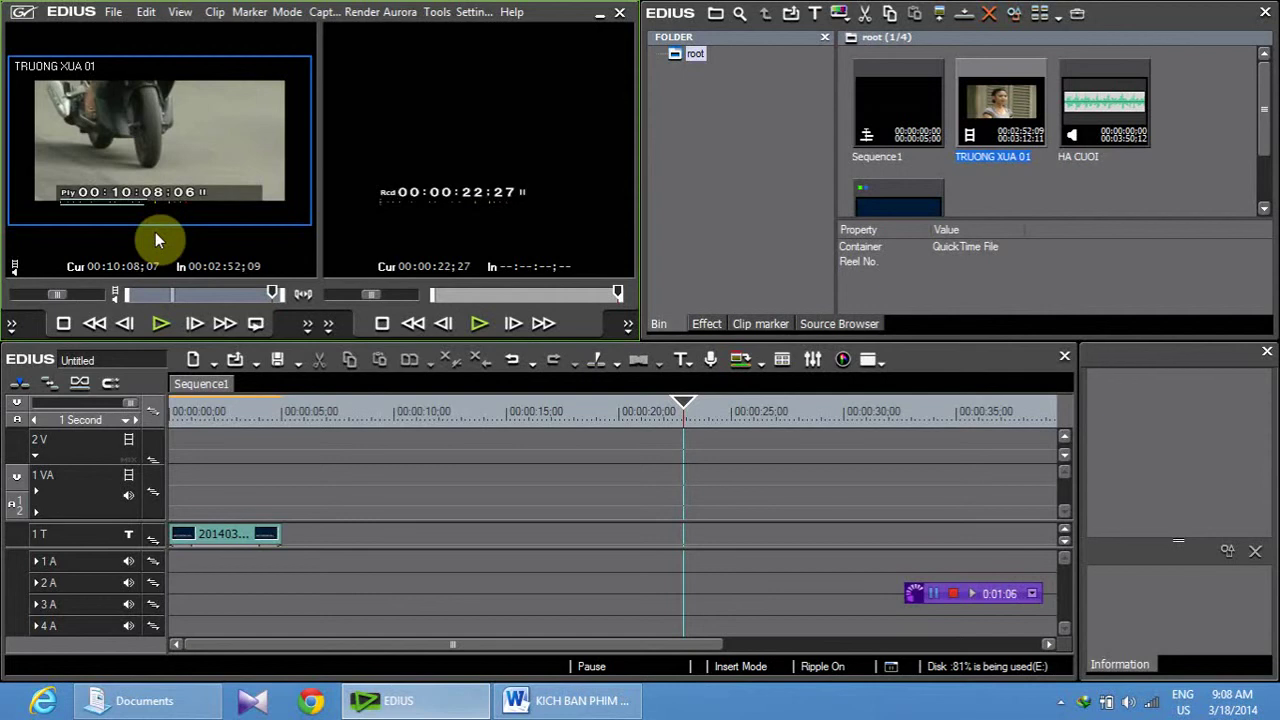
pyautogui.press('i')
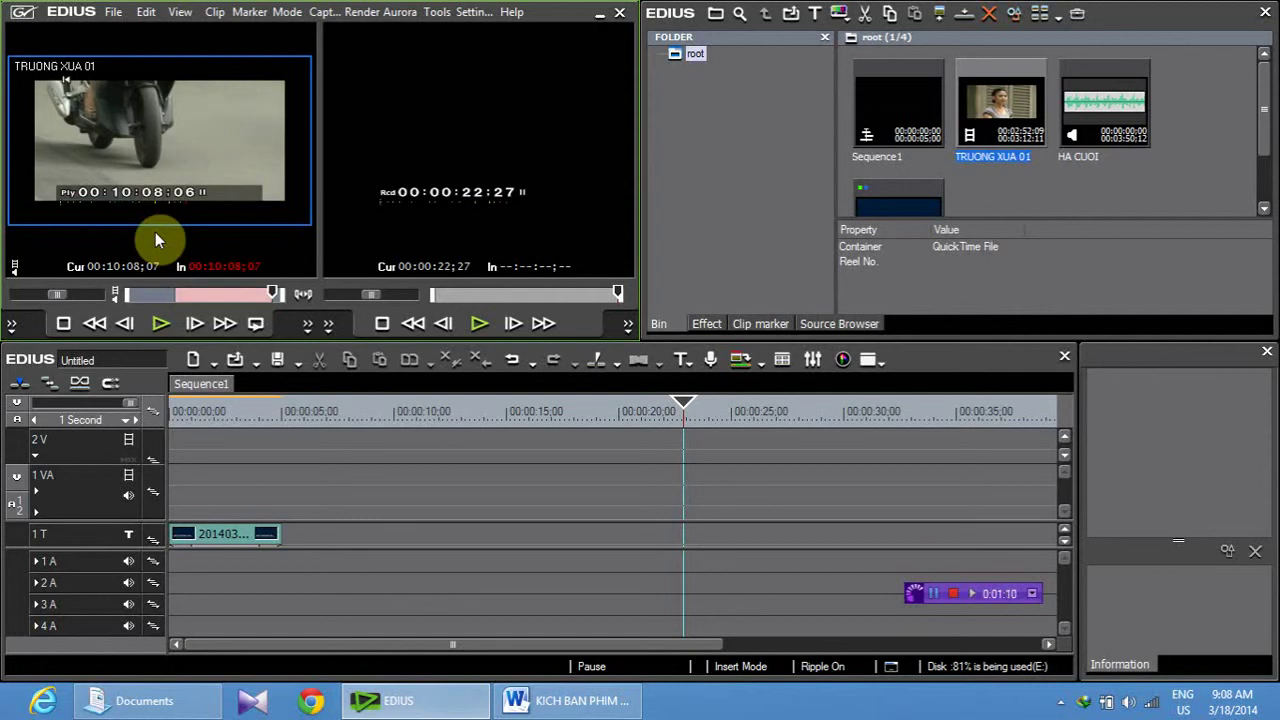
# Step: Play the source clip onward and set its Out point at 00:10:12;15, before the shot changes to the street view
pyautogui.press('space')
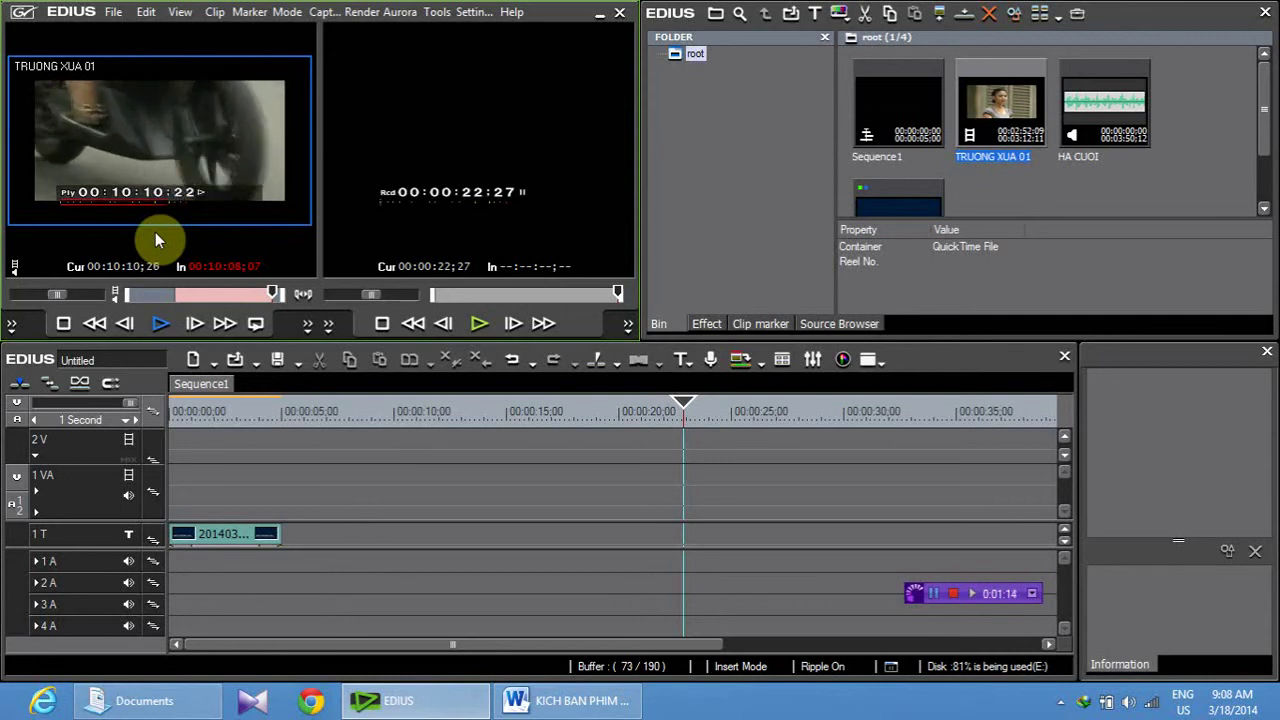
pyautogui.press('space')
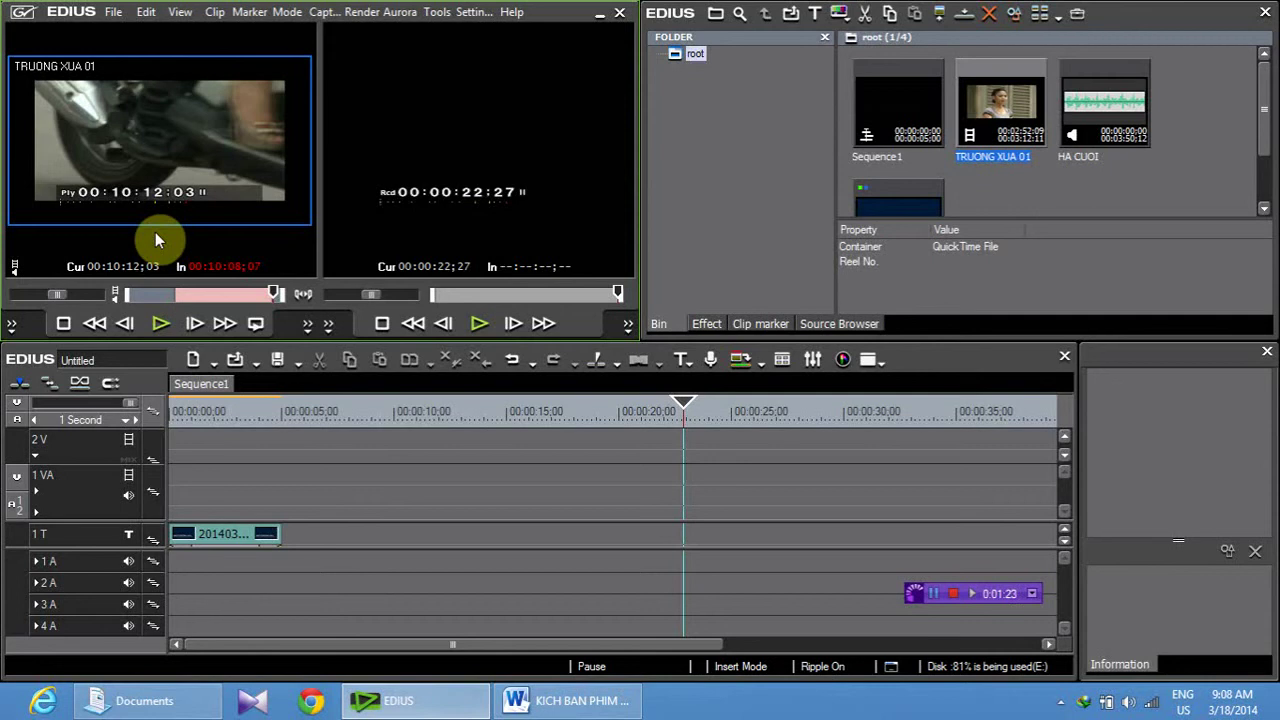
pyautogui.press('space')
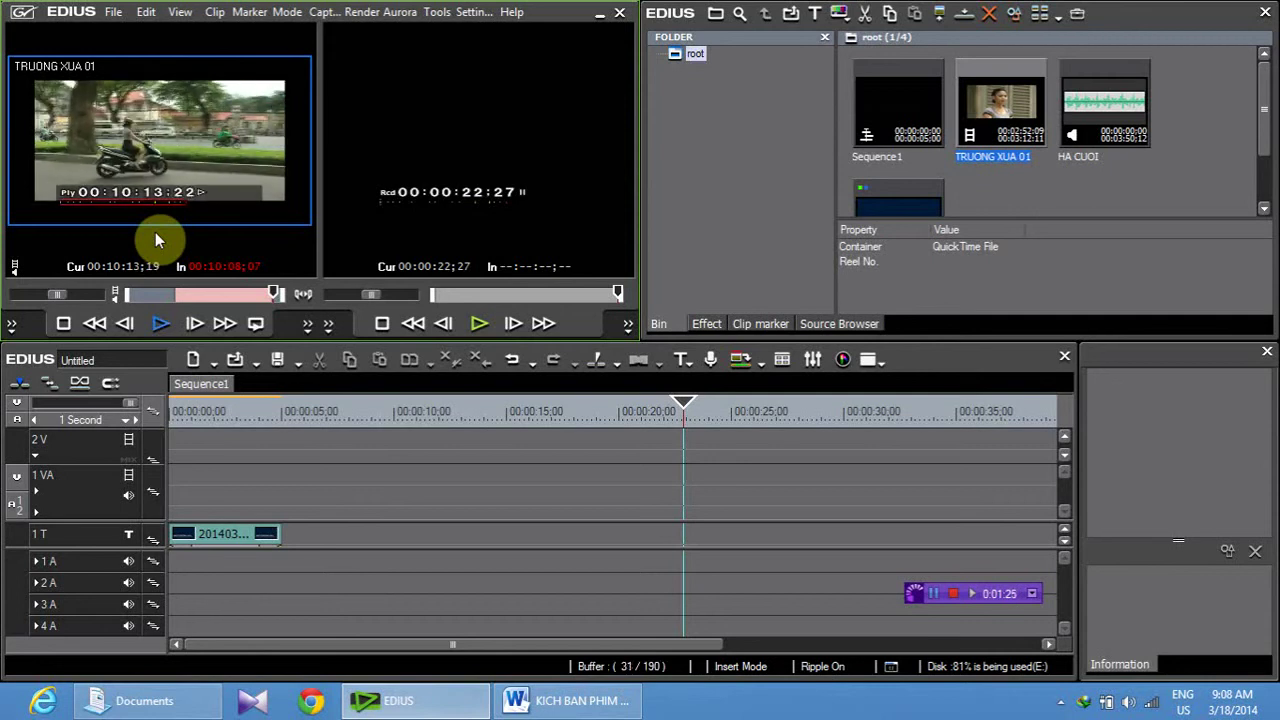
pyautogui.press('space')
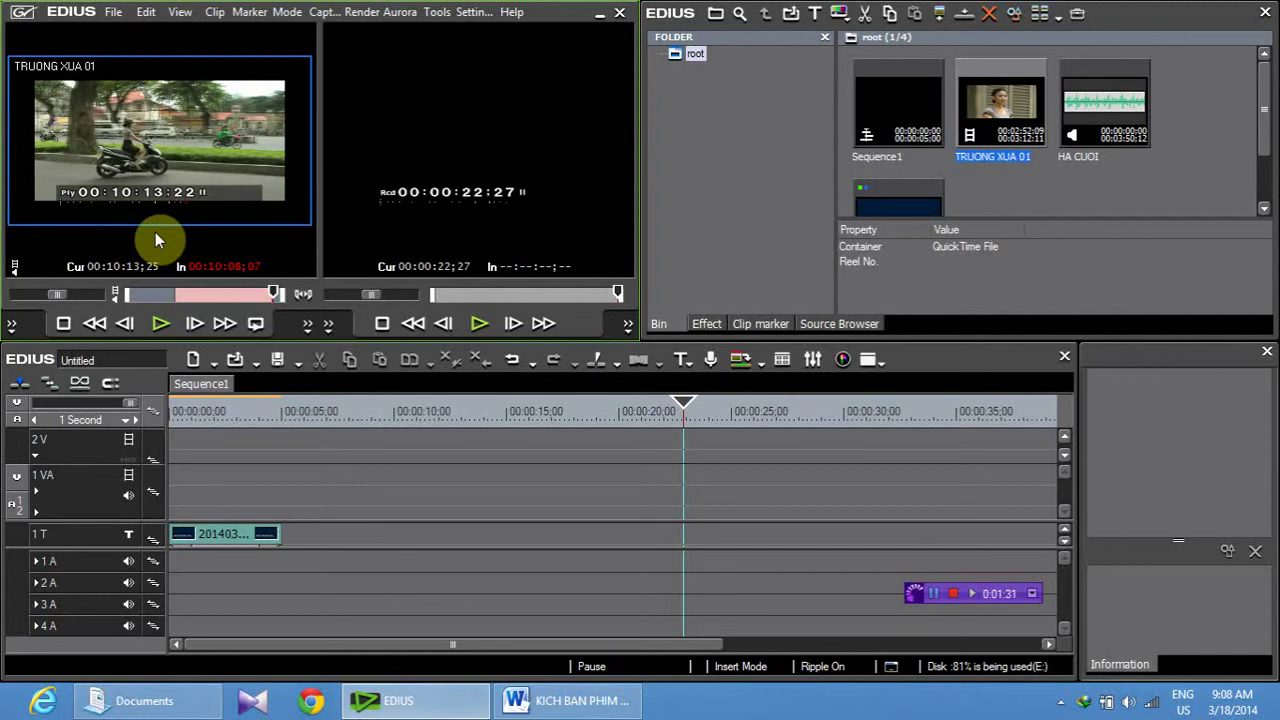
pyautogui.press('Left')
pyautogui.press('Left')
pyautogui.press('Left')
pyautogui.press('Left')
pyautogui.press('Left')
pyautogui.press('Left')
pyautogui.press('Left')
pyautogui.press('Left')
pyautogui.press('Left')
pyautogui.press('Left')
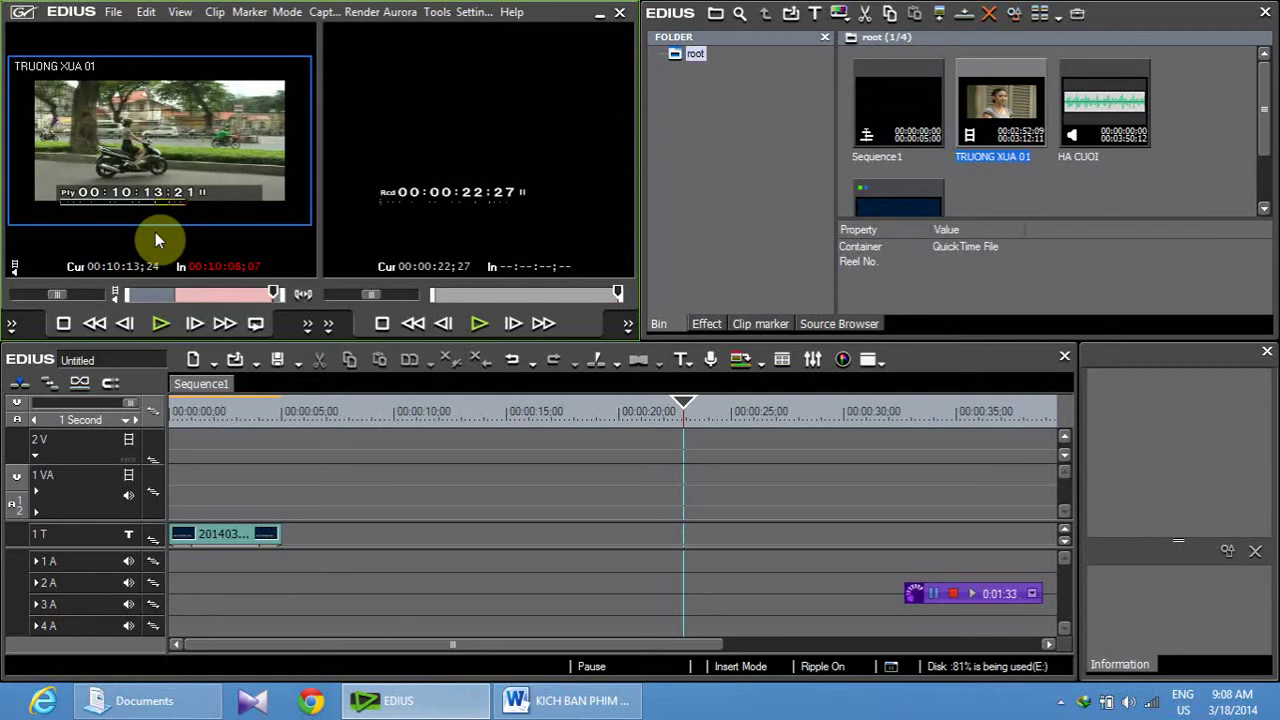
pyautogui.press('Left')
pyautogui.press('Left')
pyautogui.press('Left')
pyautogui.press('Left')
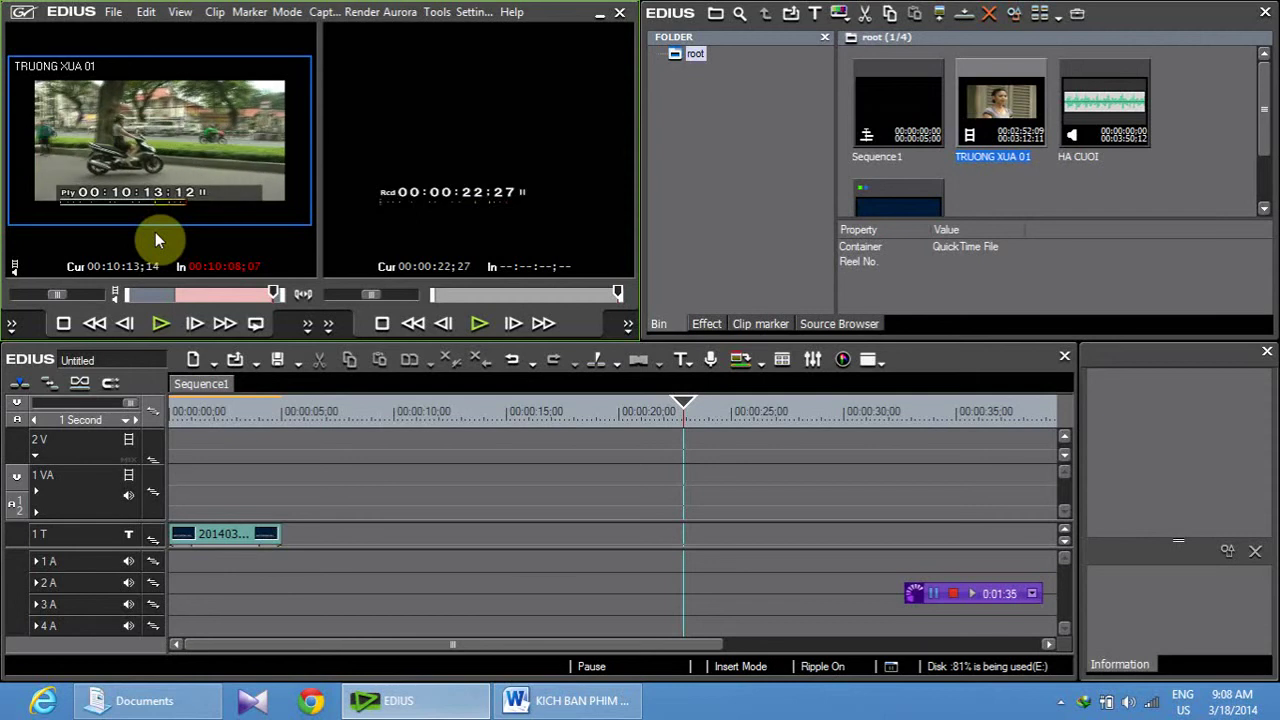
pyautogui.press('Left')
pyautogui.press('Left')
pyautogui.press('Left')
pyautogui.press('Left')
pyautogui.press('Left')
pyautogui.press('Left')
pyautogui.press('Left')
pyautogui.press('Left')
pyautogui.press('Left')
pyautogui.press('Left')
pyautogui.press('Left')
pyautogui.press('Left')
pyautogui.press('Left')
pyautogui.press('Left')
pyautogui.press('Left')
pyautogui.press('Left')
pyautogui.press('Left')
pyautogui.press('Left')
pyautogui.press('Left')
pyautogui.press('Left')
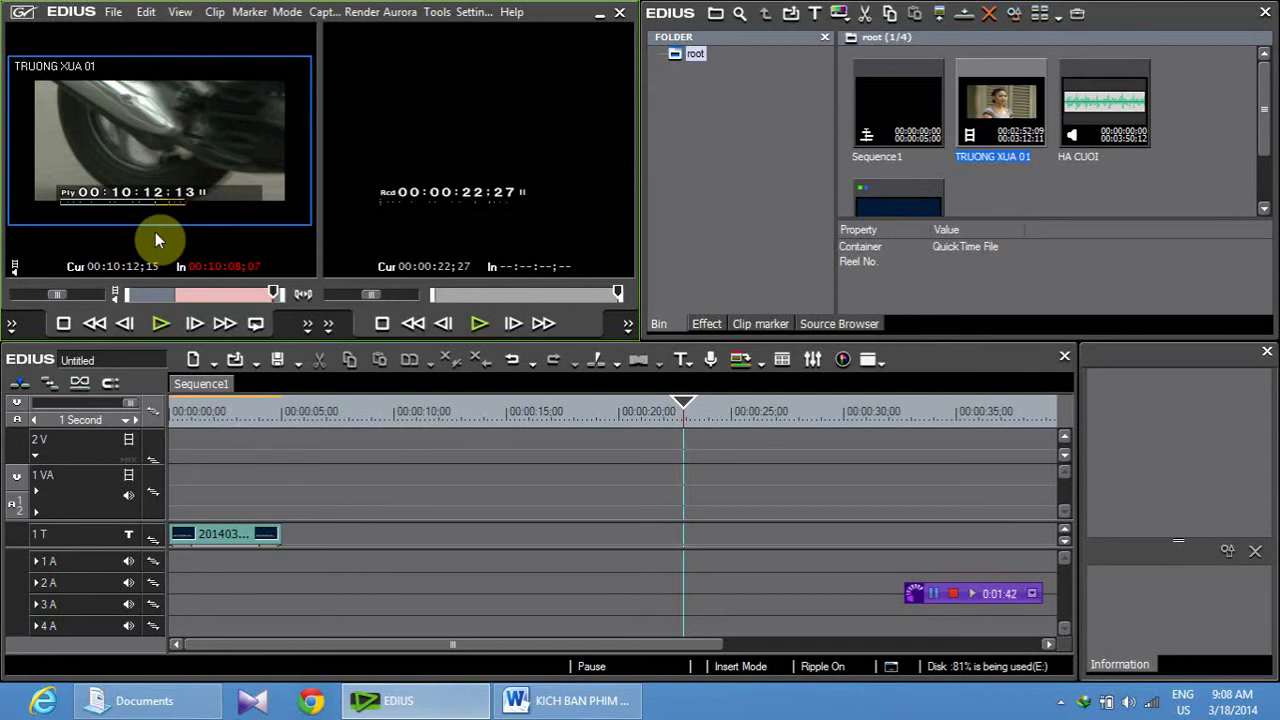
pyautogui.press('o')
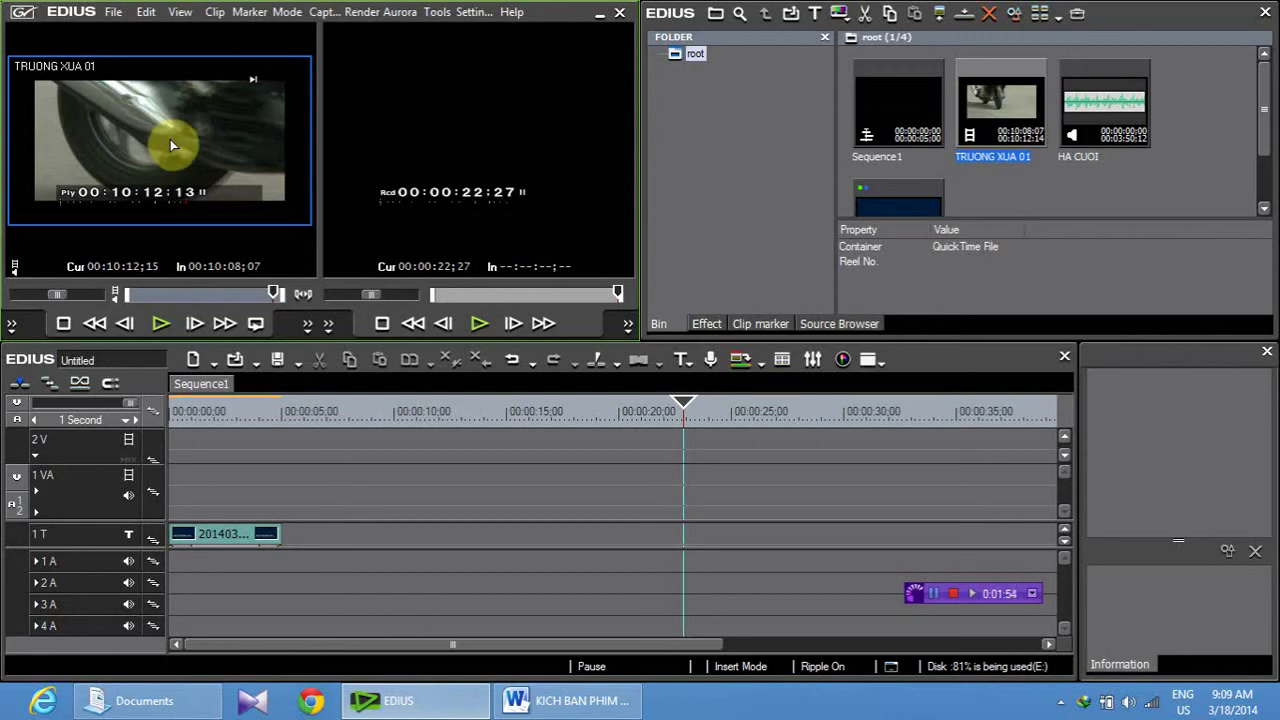
# Step: Place the marked motorbike segment on the 1 VA track at 00:00:05;00, where the title clip ends, and scrub through it
pyautogui.moveTo(170, 145); pyautogui.dragTo(293, 512)
pyautogui.click(283, 413)
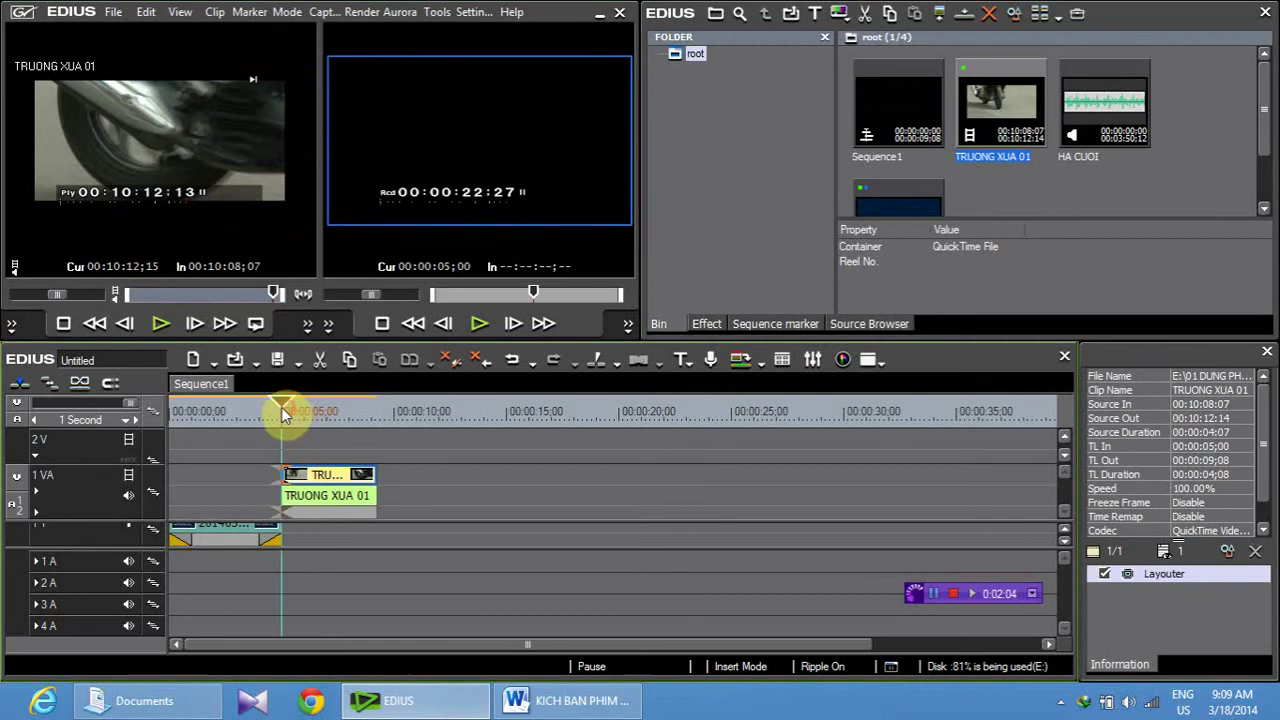
pyautogui.moveTo(283, 413); pyautogui.dragTo(361, 427)
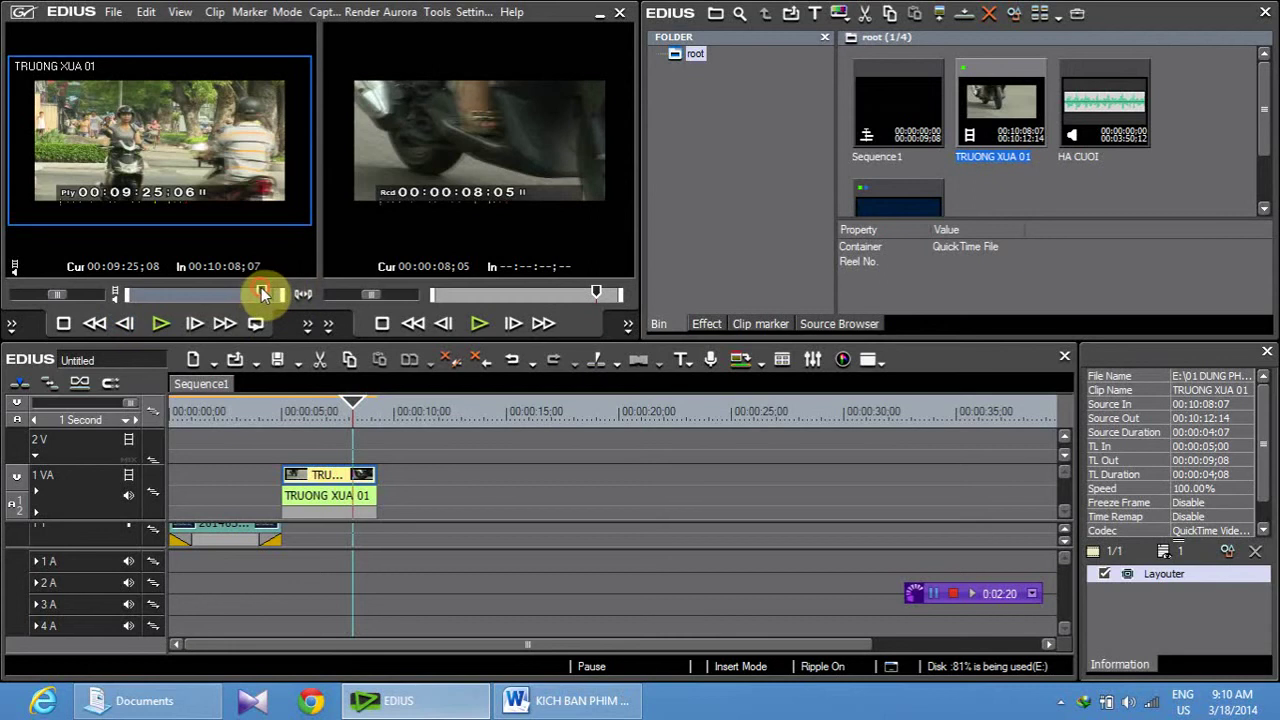
# Step: Mark another segment of TRUONG XUA 01, with the In point at 00:09:26;27 and the Out point at 00:09:36;12
pyautogui.moveTo(261, 293)
pyautogui.mouseDown()
pyautogui.moveTo(283, 292)
pyautogui.moveTo(277, 302)
pyautogui.mouseUp()
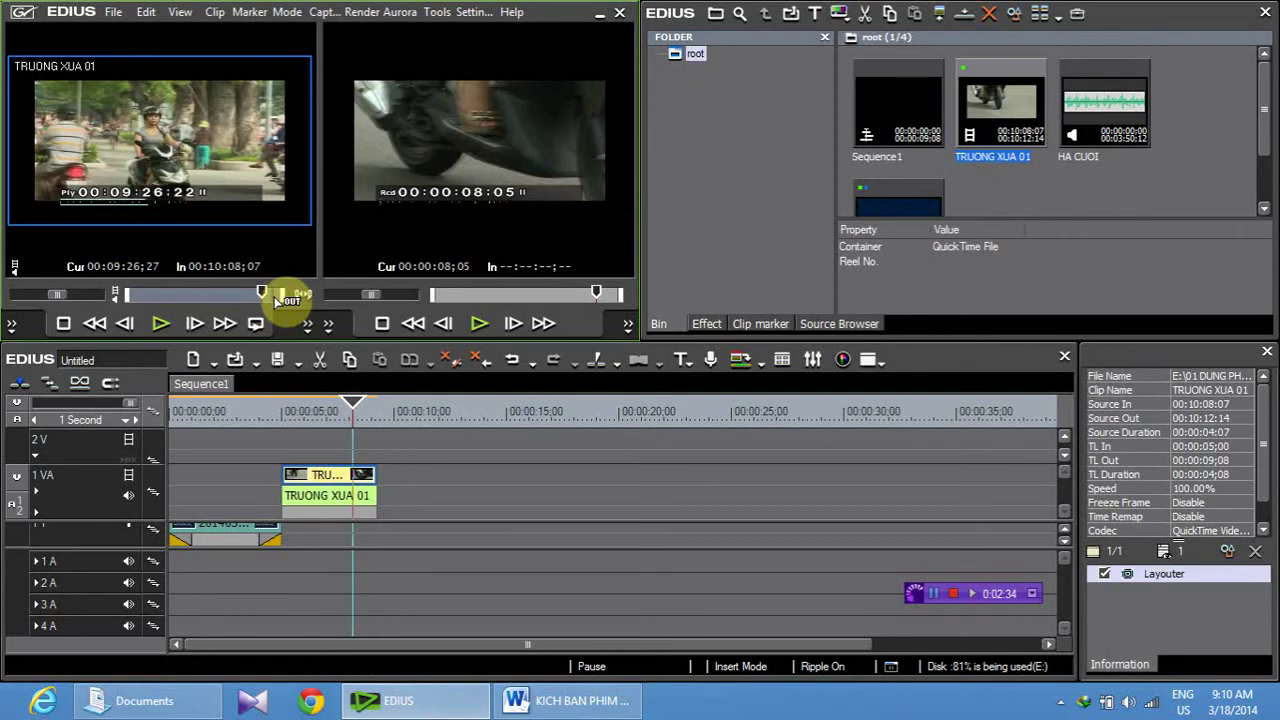
pyautogui.press('i')
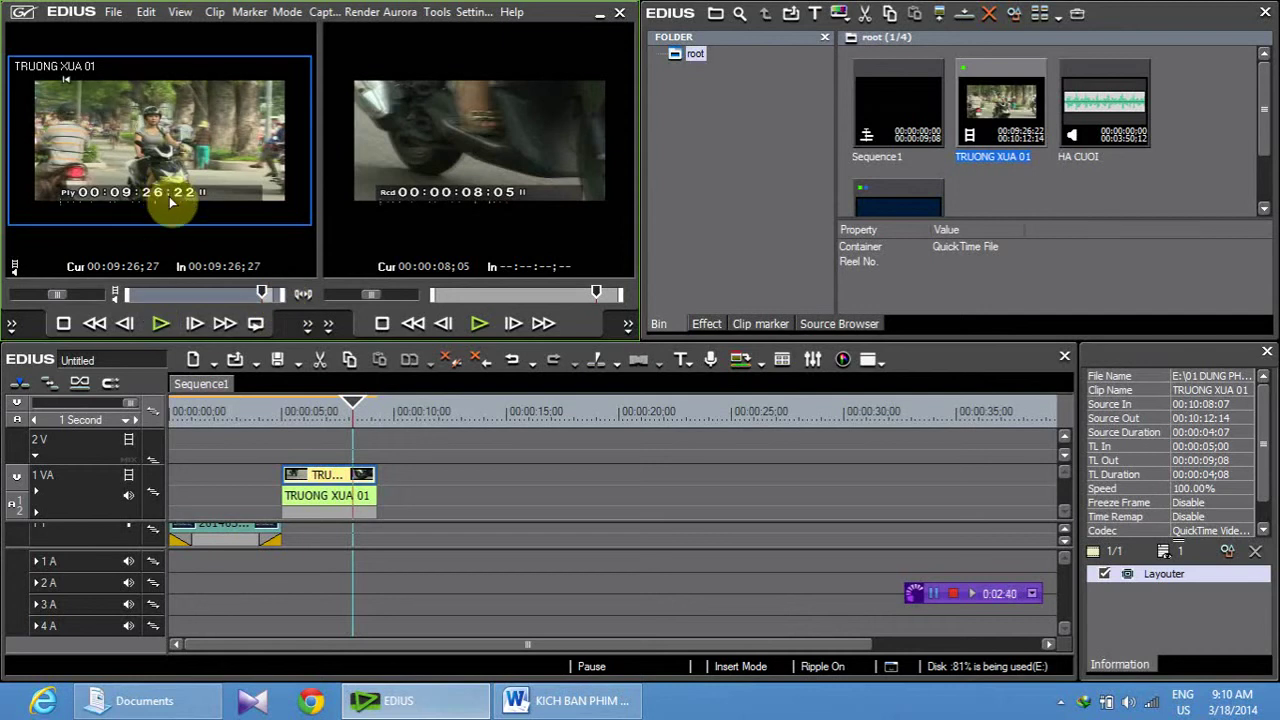
pyautogui.press('space')
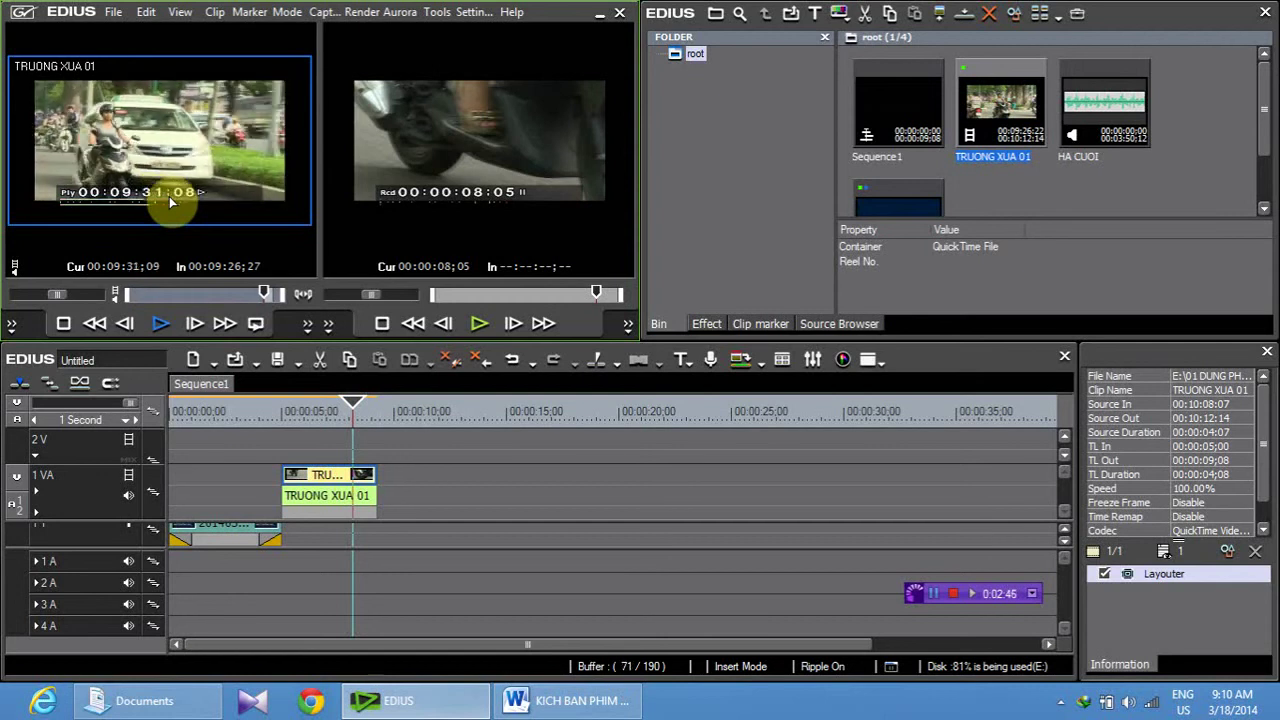
pyautogui.press('space')
pyautogui.press('space')
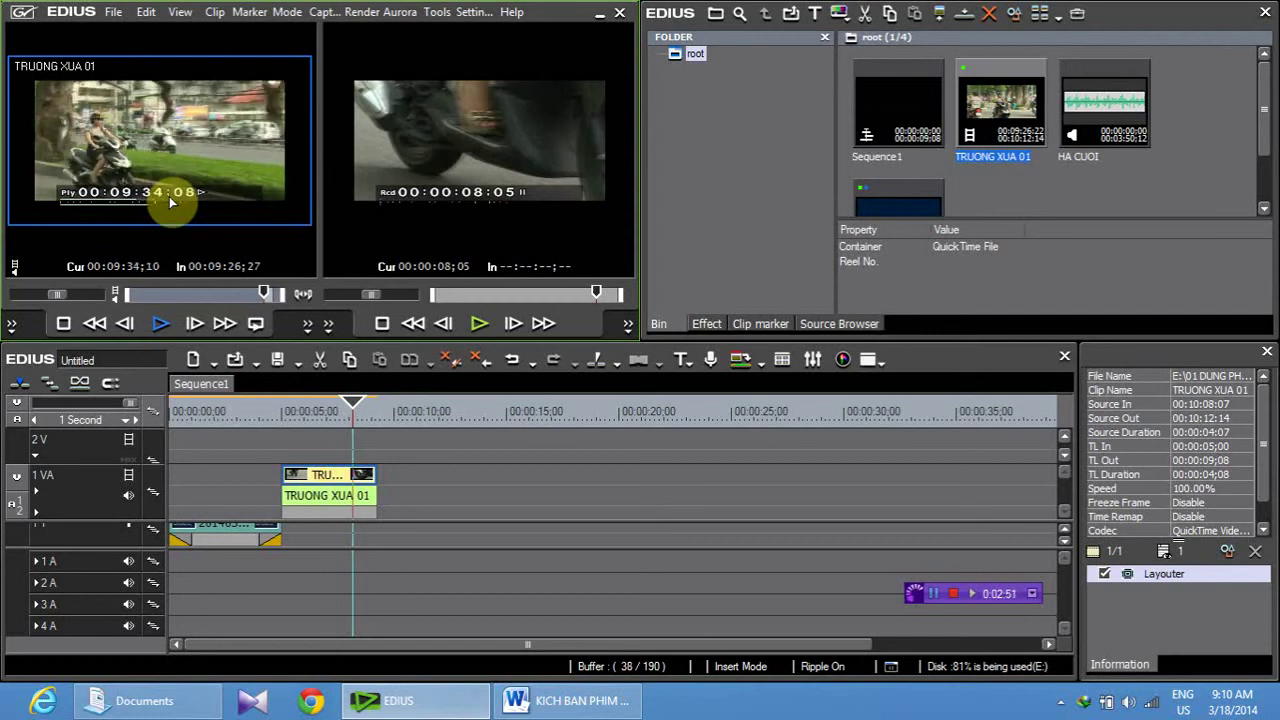
pyautogui.press('space')
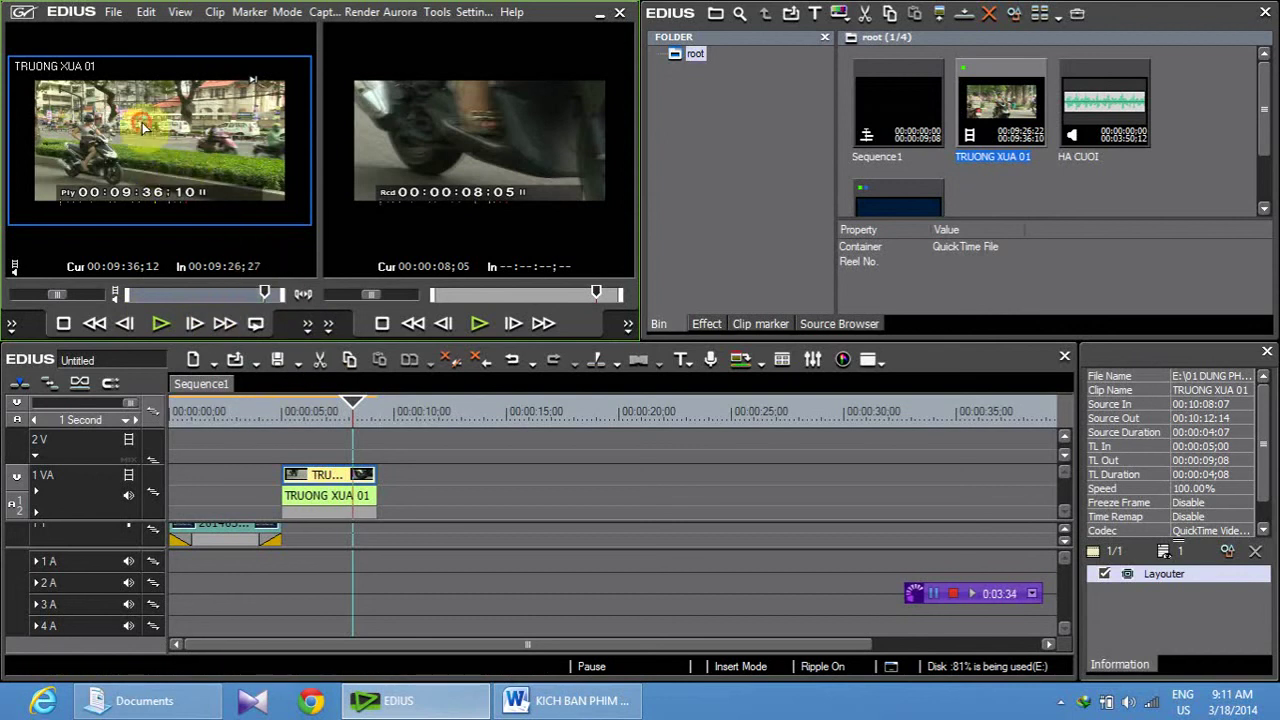
# Step: Place the marked street segment directly after the first clip on the 1 VA track and play back the sequence from 00:00:05;22
pyautogui.moveTo(404, 512); pyautogui.dragTo(380, 500)
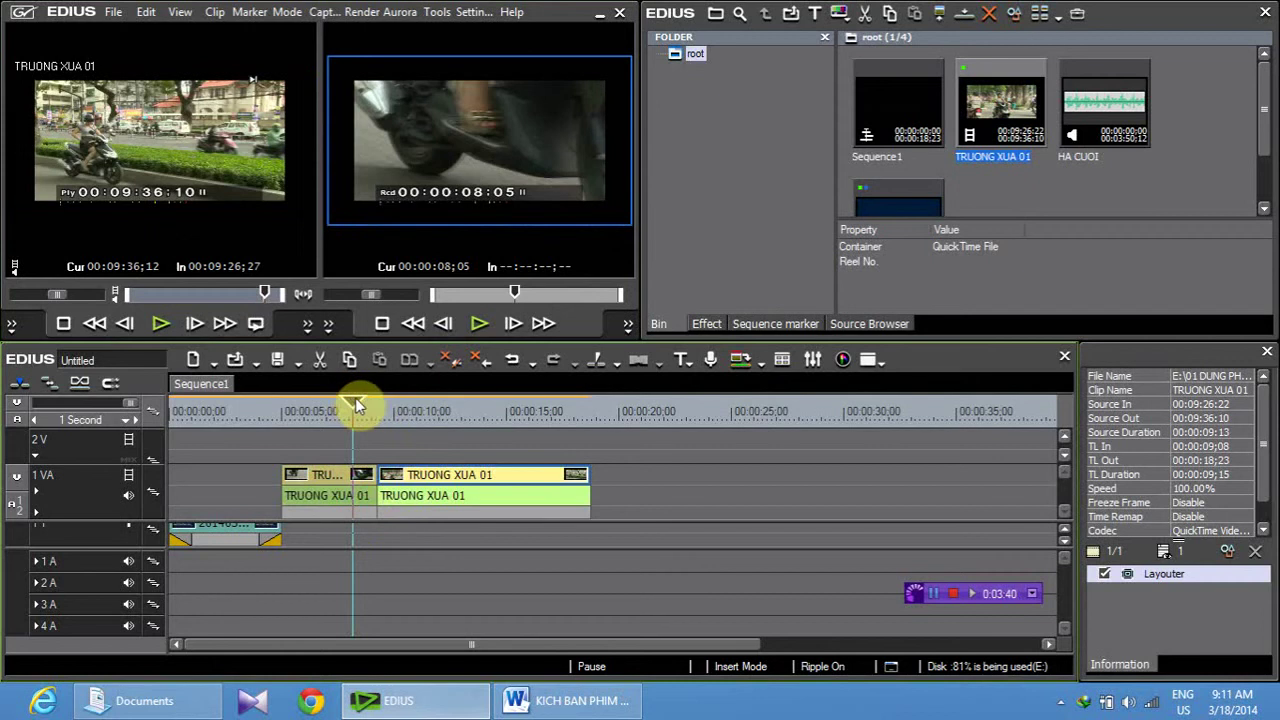
pyautogui.moveTo(360, 405); pyautogui.dragTo(297, 415)
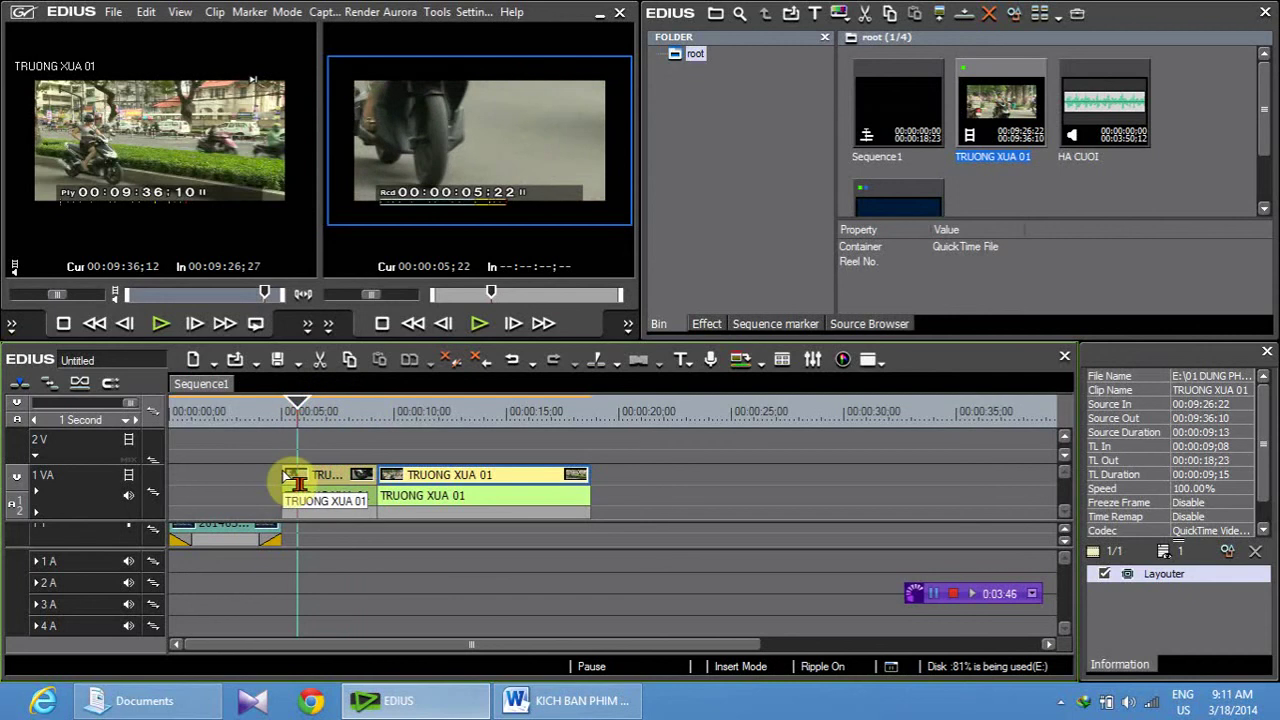
pyautogui.press('space')
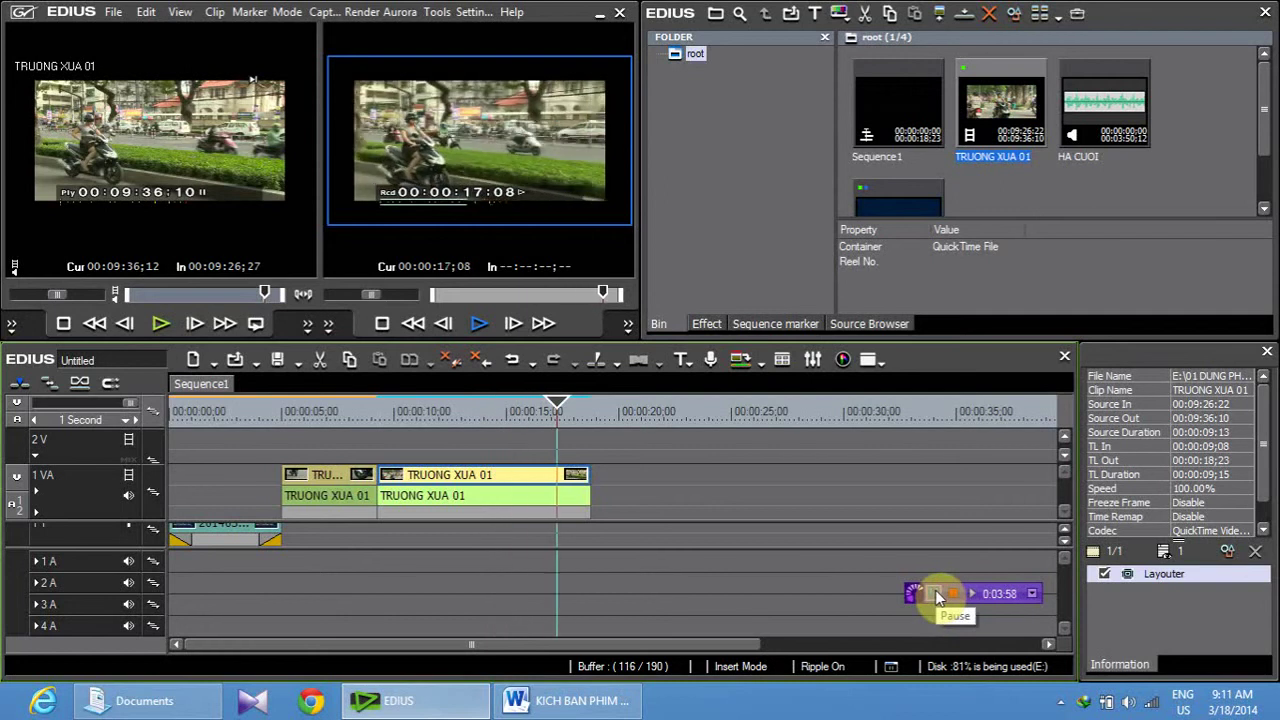
pyautogui.press('space')
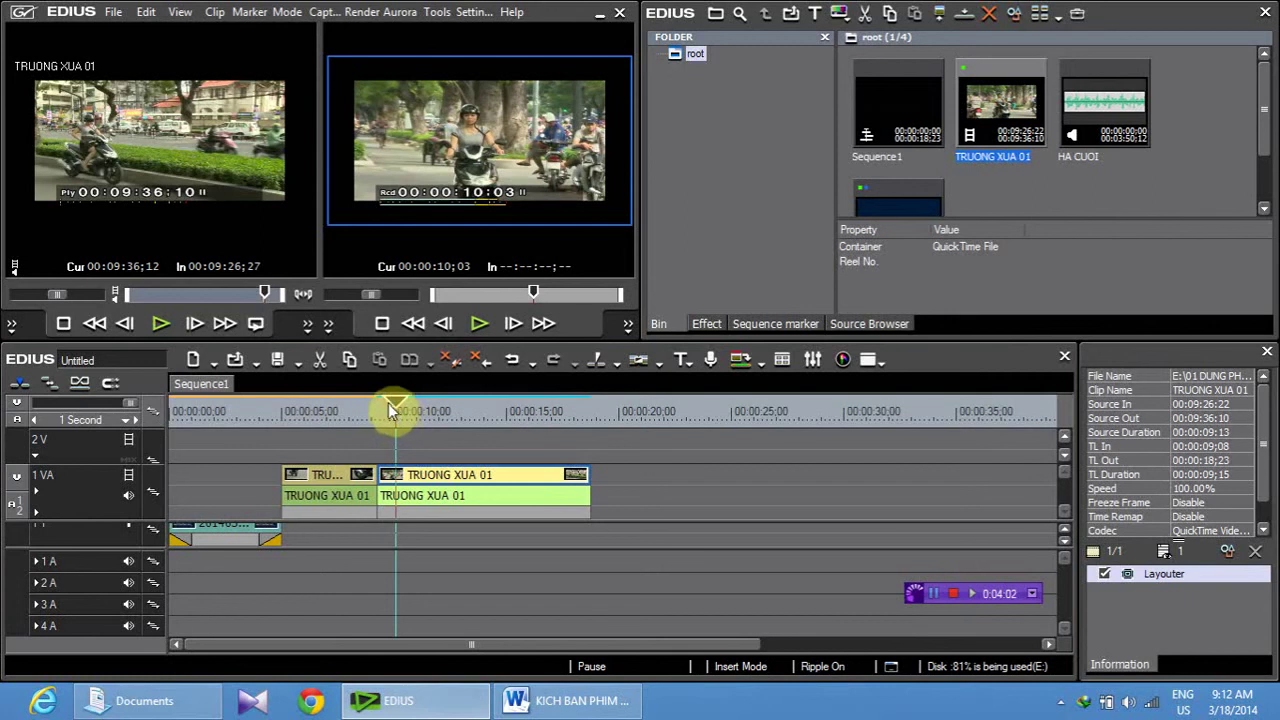
# Step: Split the second clip on the 1 VA track at 00:00:10;23
pyautogui.moveTo(393, 410); pyautogui.dragTo(412, 430)
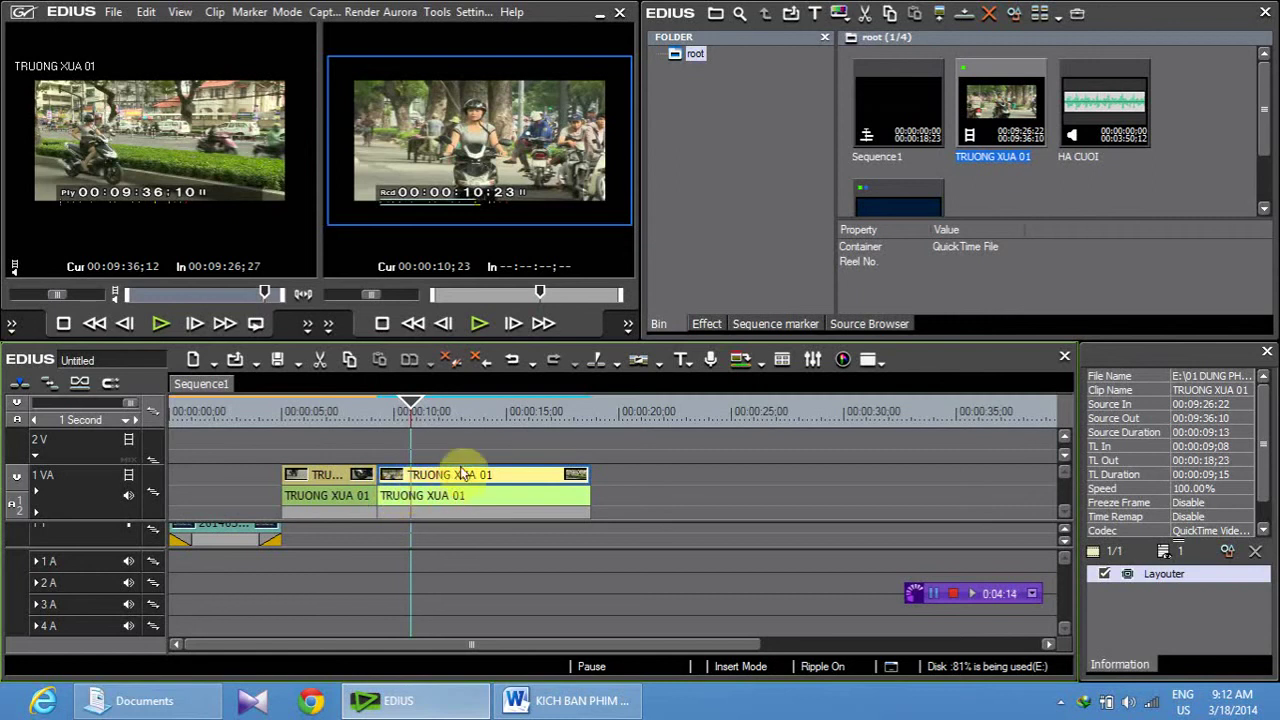
pyautogui.click(512, 495)
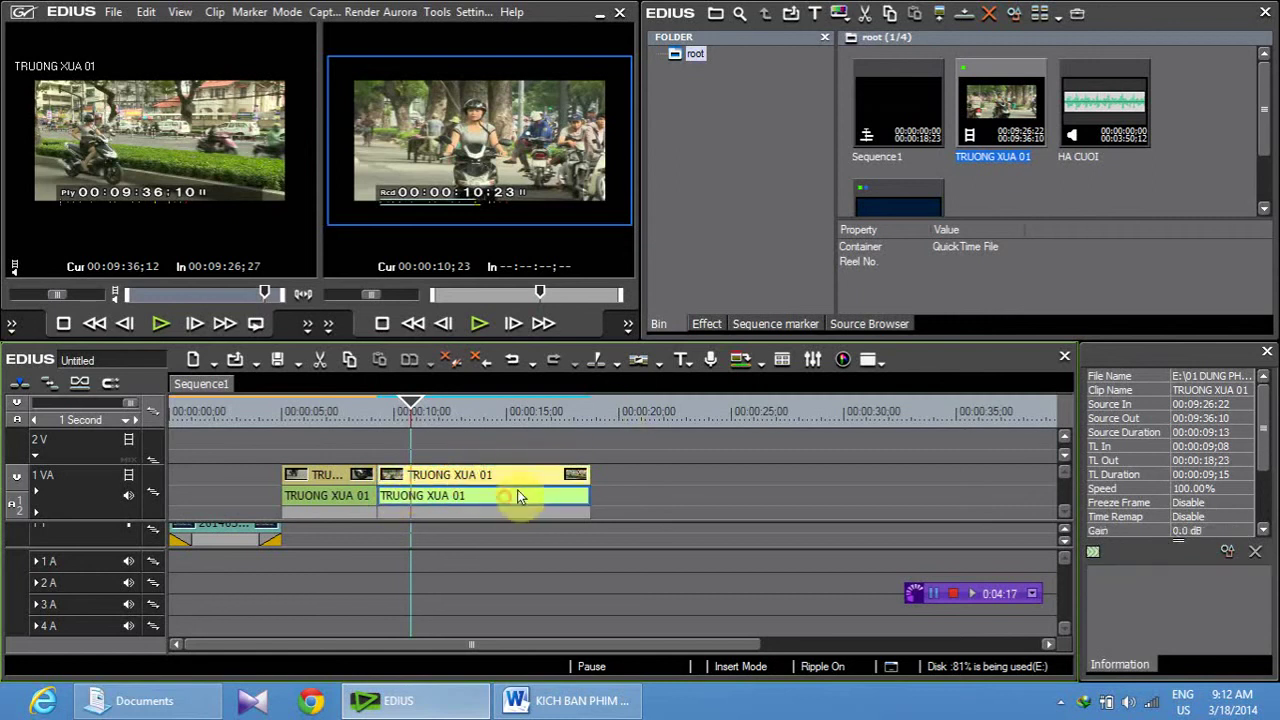
pyautogui.click(597, 364)
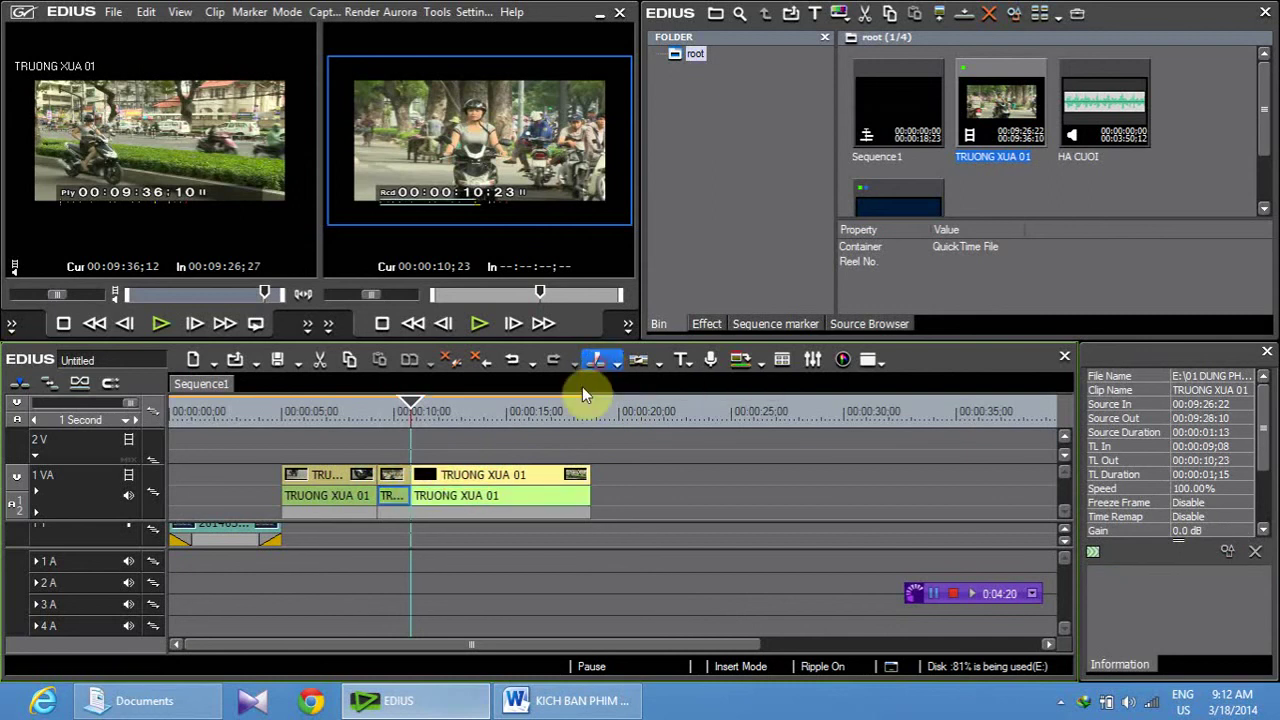
# Step: Ripple delete the short piece before the split and move the timeline cursor to the join between the two clips
pyautogui.click(400, 452)
pyautogui.click(399, 478)
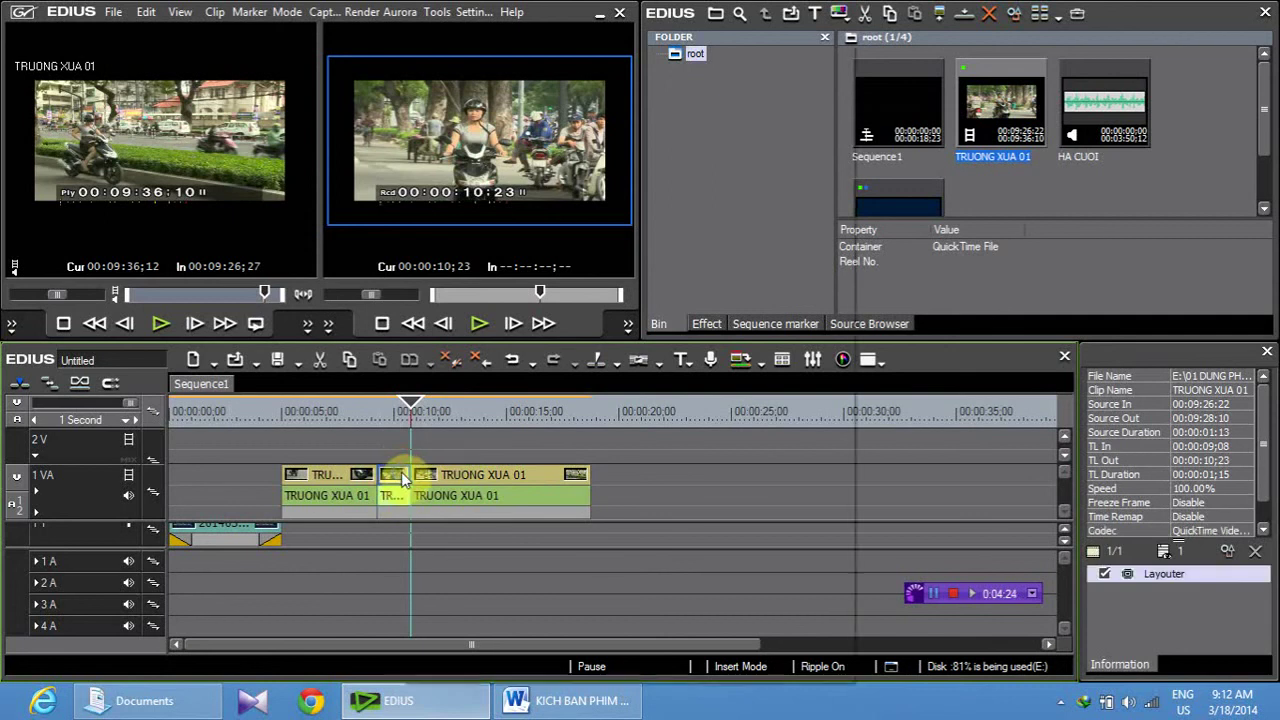
pyautogui.rightClick(408, 479)
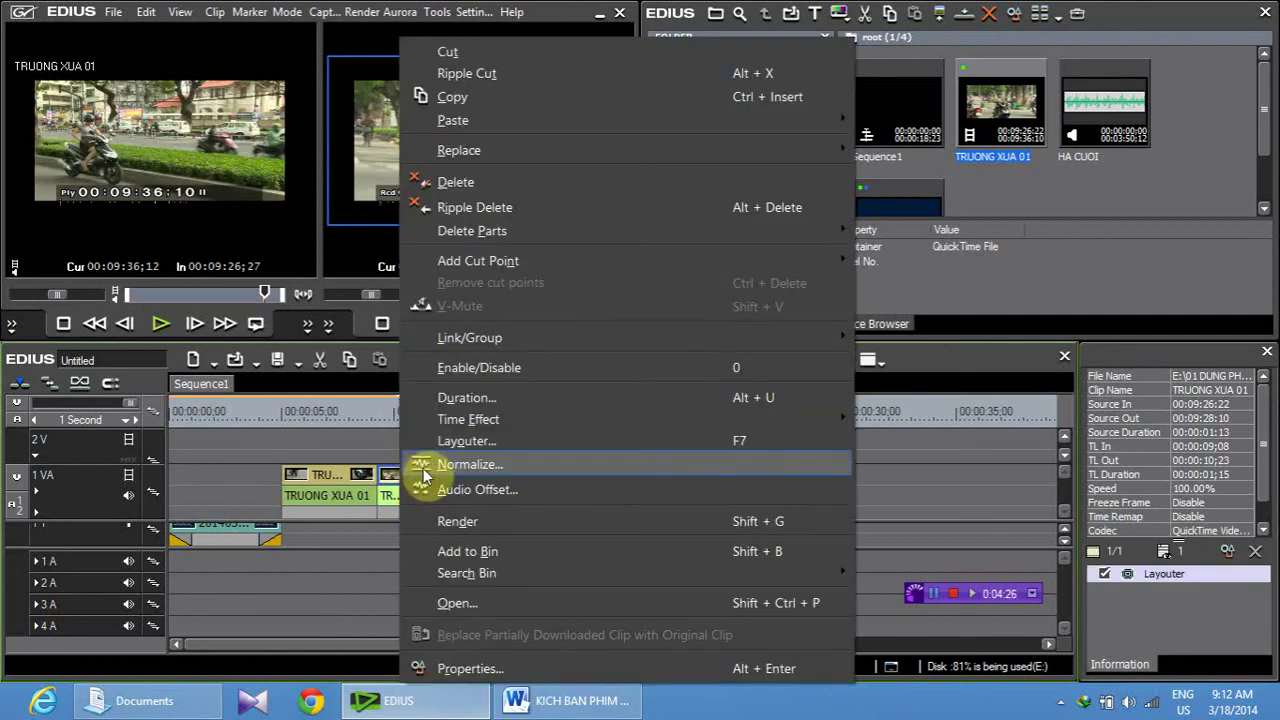
pyautogui.click(488, 212)
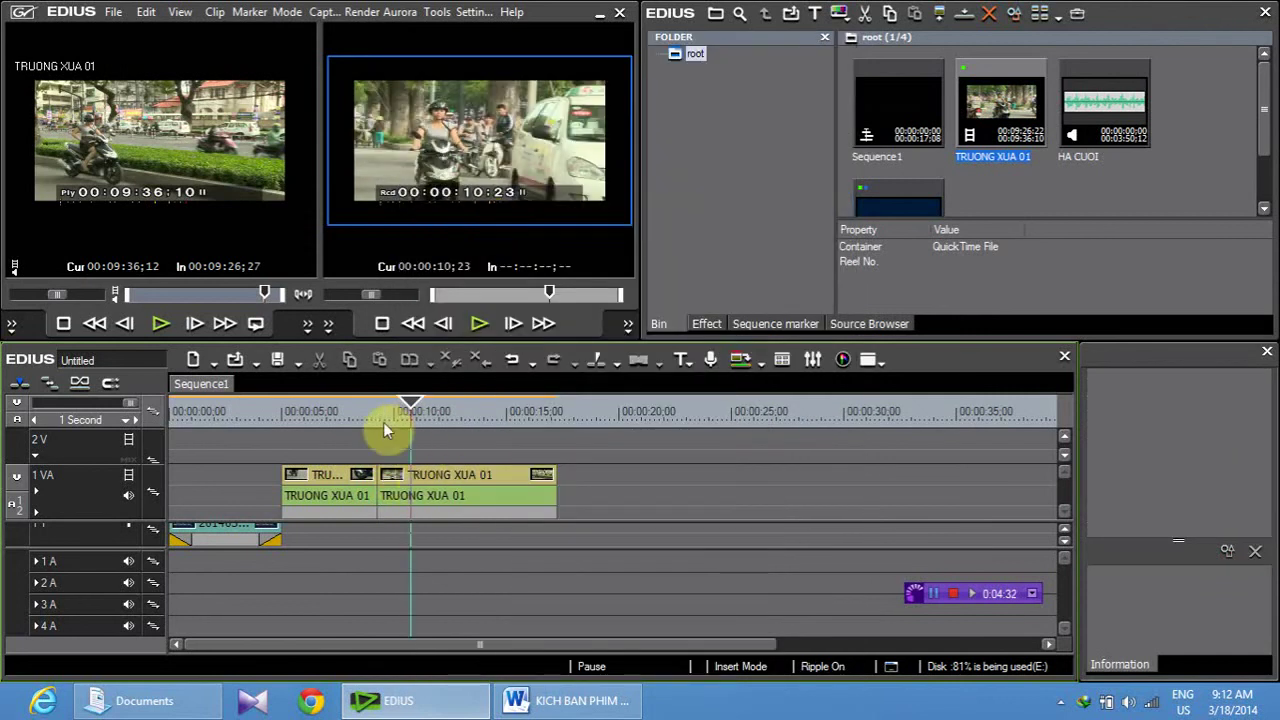
pyautogui.moveTo(410, 410); pyautogui.dragTo(378, 406)
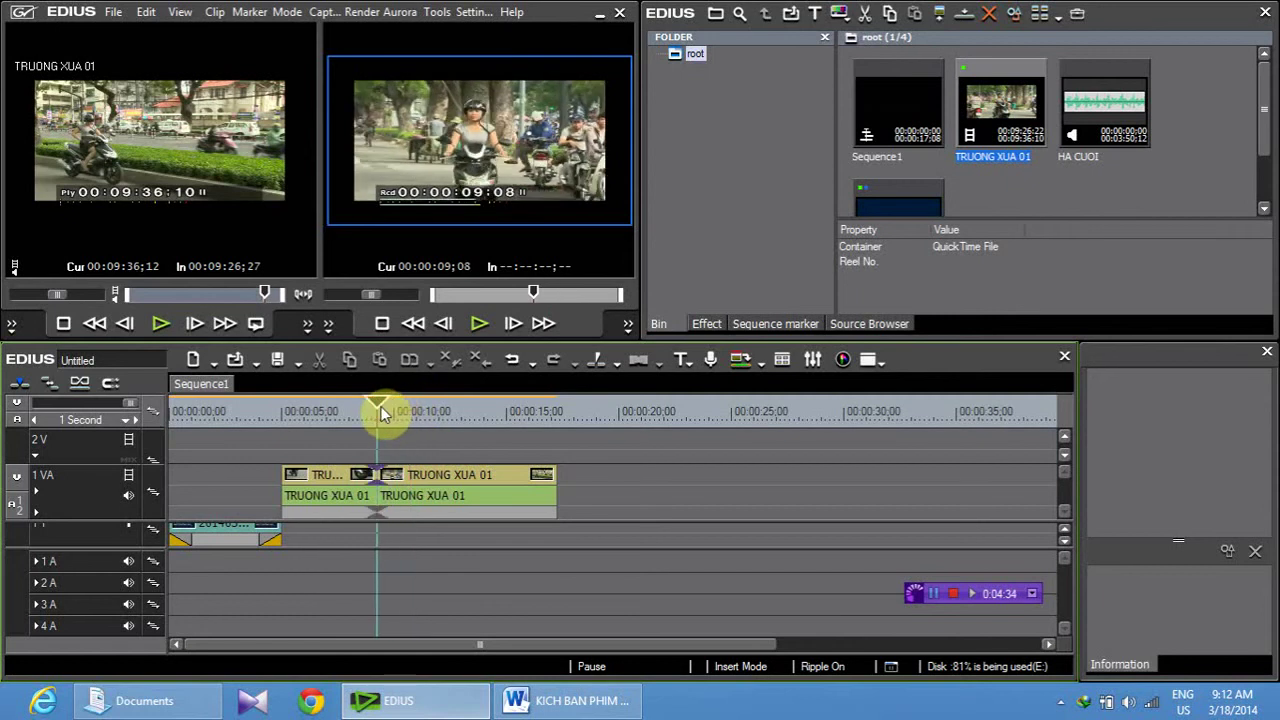
# Step: Mark a further segment of TRUONG XUA 01, with the In point at 00:10:34;13 and the Out point at 00:10:43;20
pyautogui.click(932, 594)
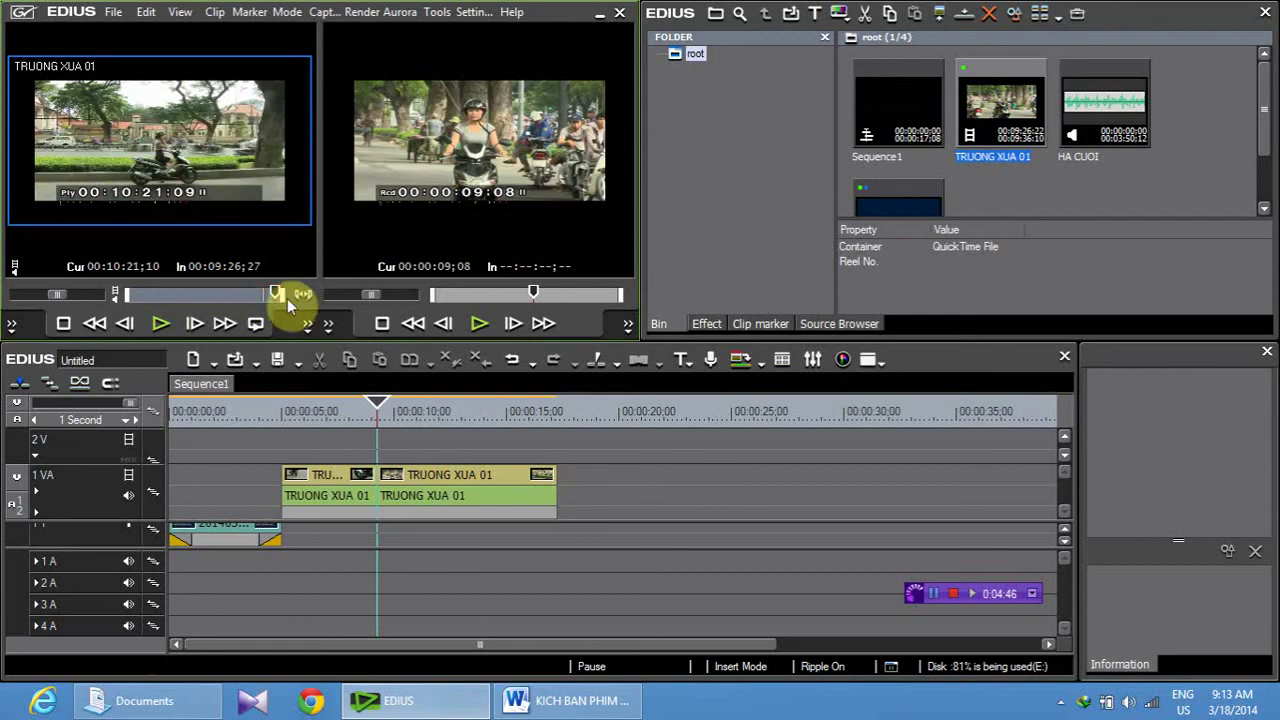
pyautogui.click(280, 330)
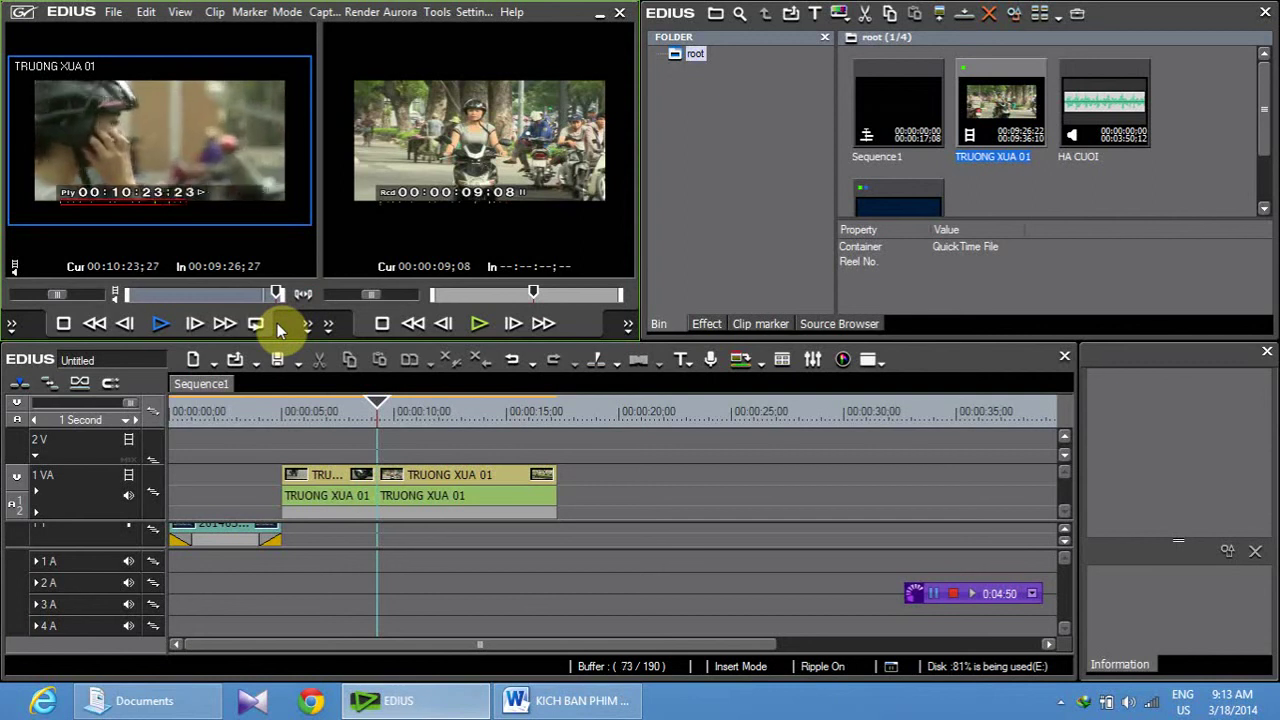
pyautogui.click(280, 330)
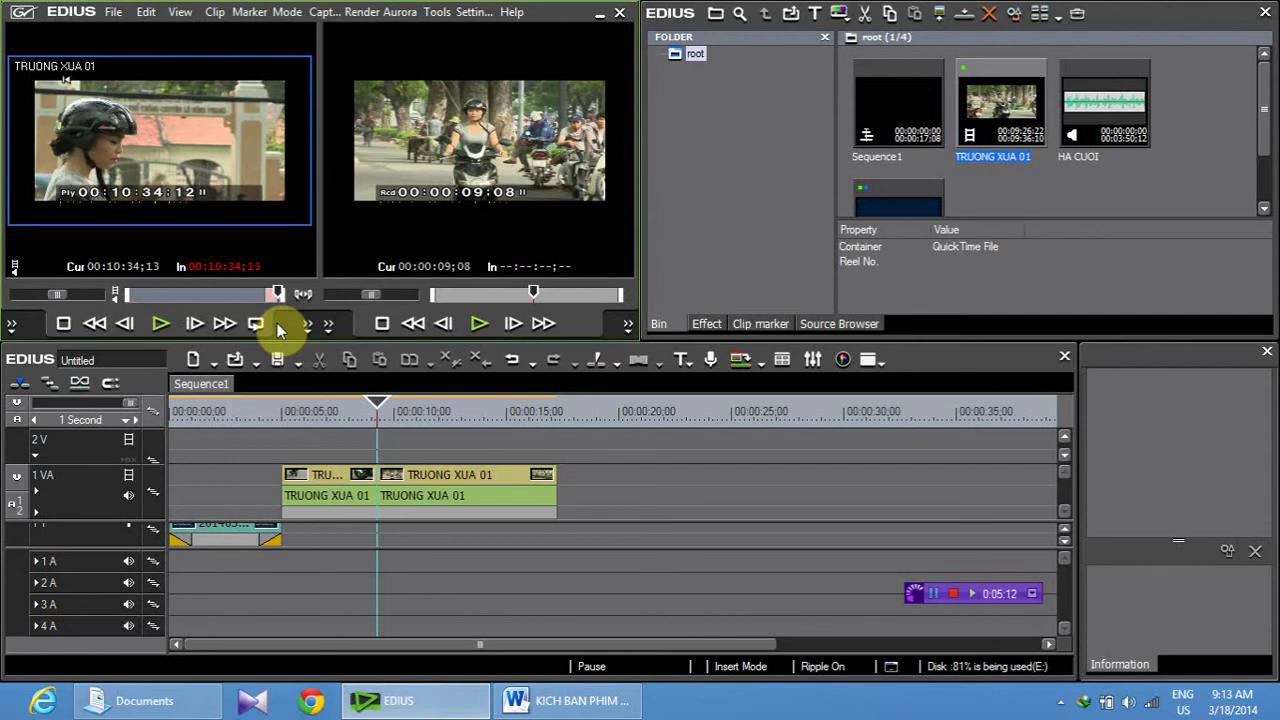
pyautogui.press('space')
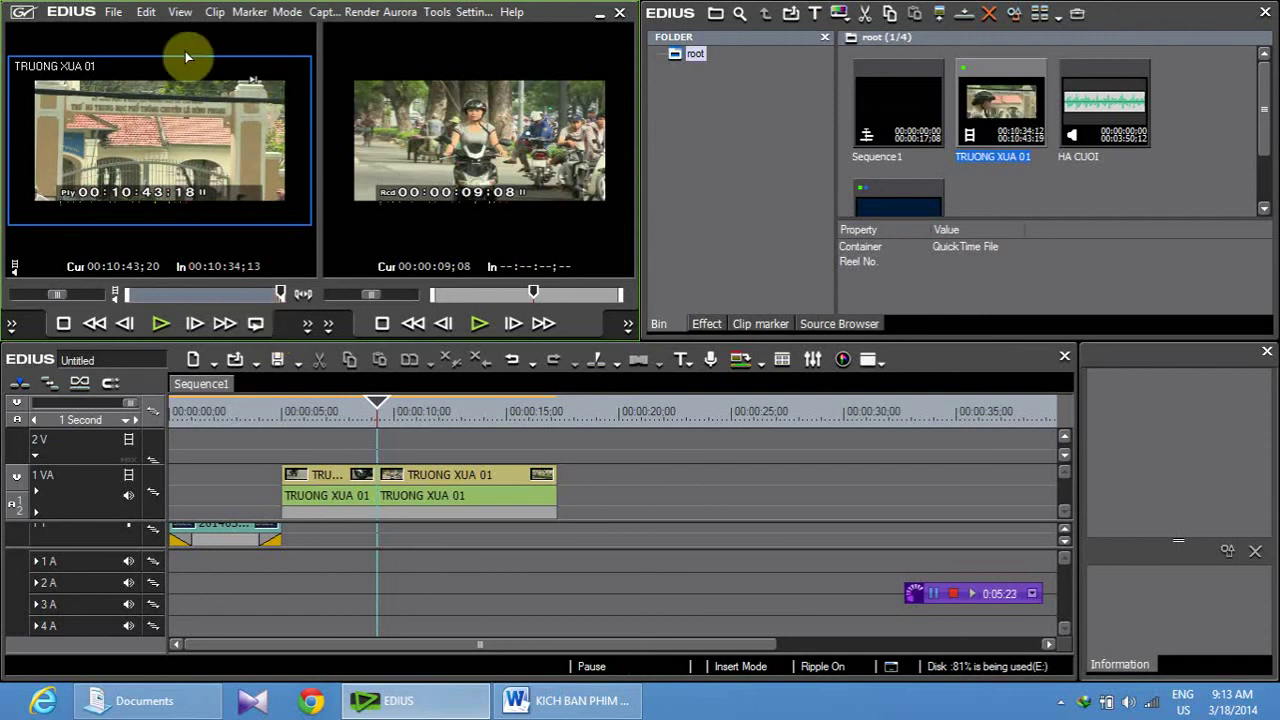
# Step: Place the marked segment directly after the second clip on the 1 VA track and move the timeline cursor to 00:00:11;14
pyautogui.moveTo(183, 128); pyautogui.dragTo(535, 497)
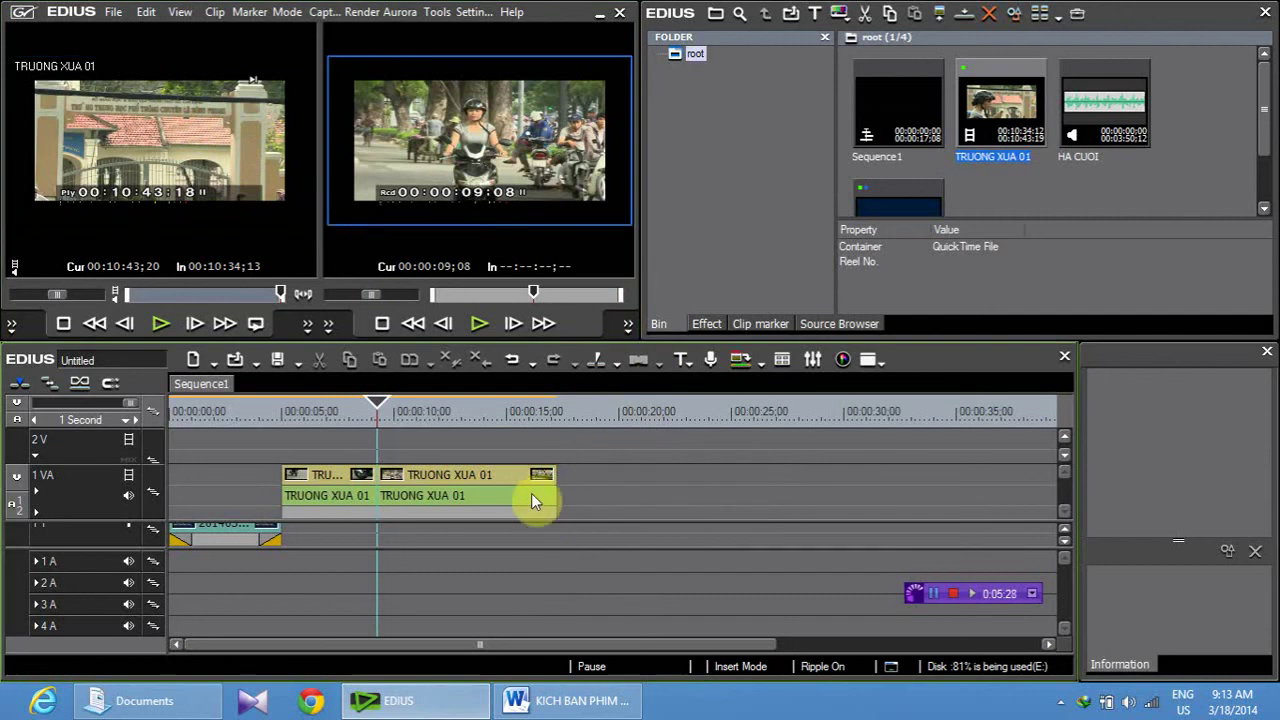
pyautogui.moveTo(372, 417); pyautogui.dragTo(427, 425)
# Step: Mark the shot of the woman in the corridor in TRUONG XUA 01, from In point 00:01:16;10 to Out point 00:01:28;26
pyautogui.moveTo(286, 294); pyautogui.dragTo(146, 293)
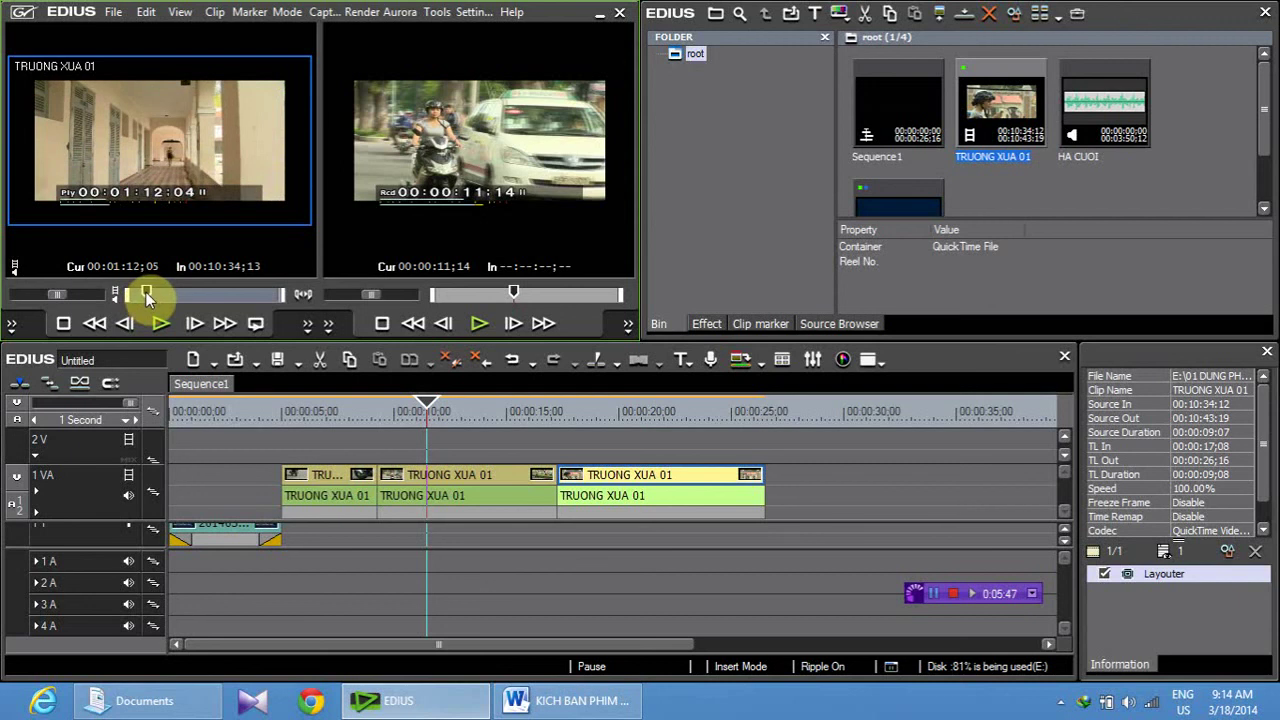
pyautogui.press('space')
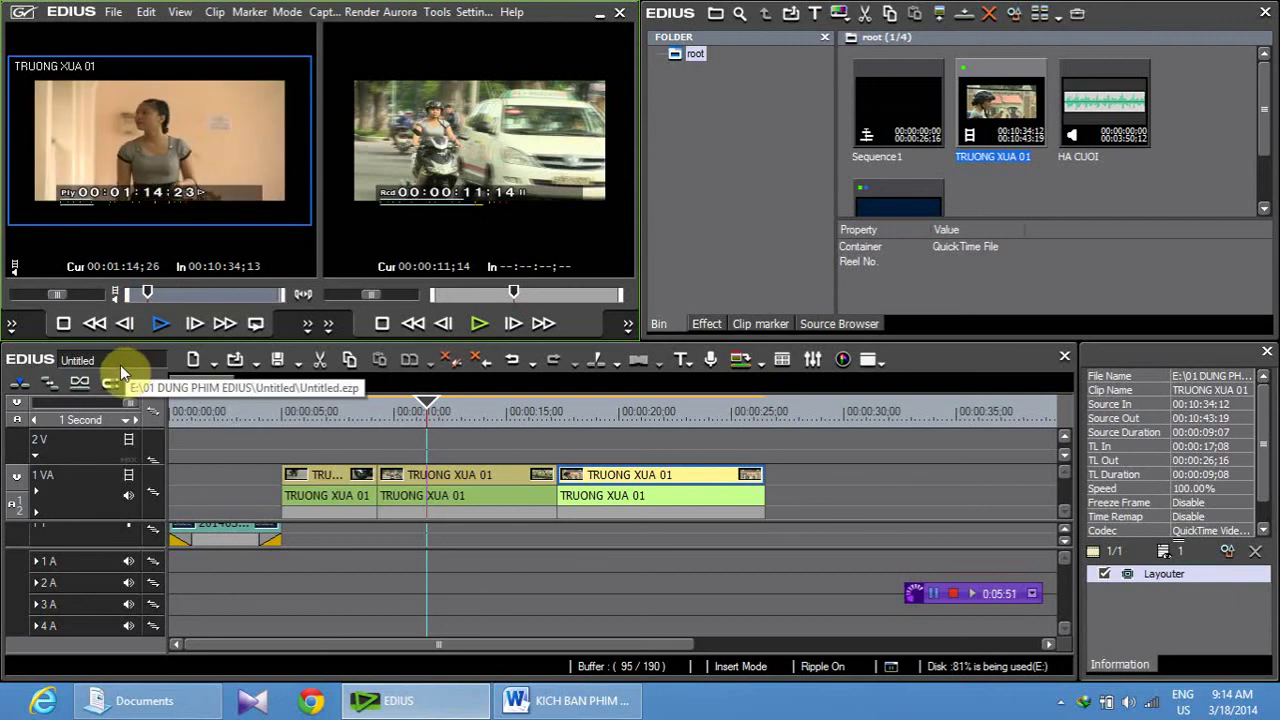
pyautogui.press('space')
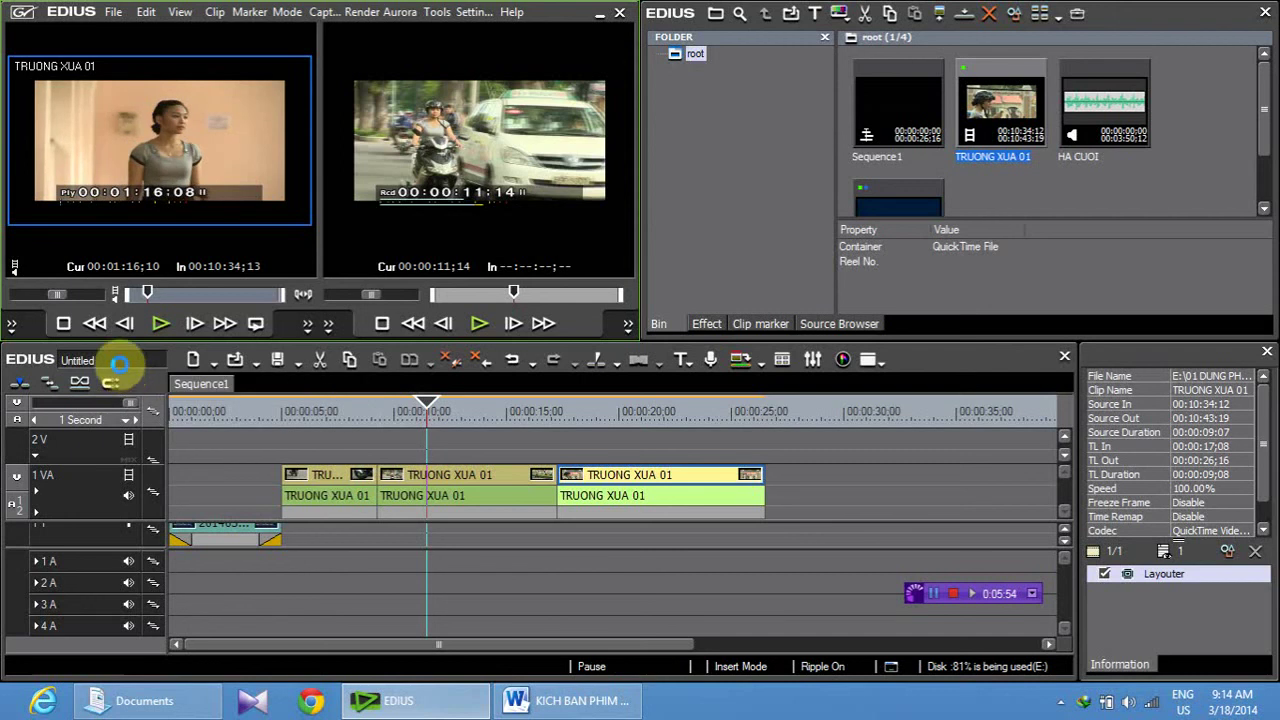
pyautogui.press('i')
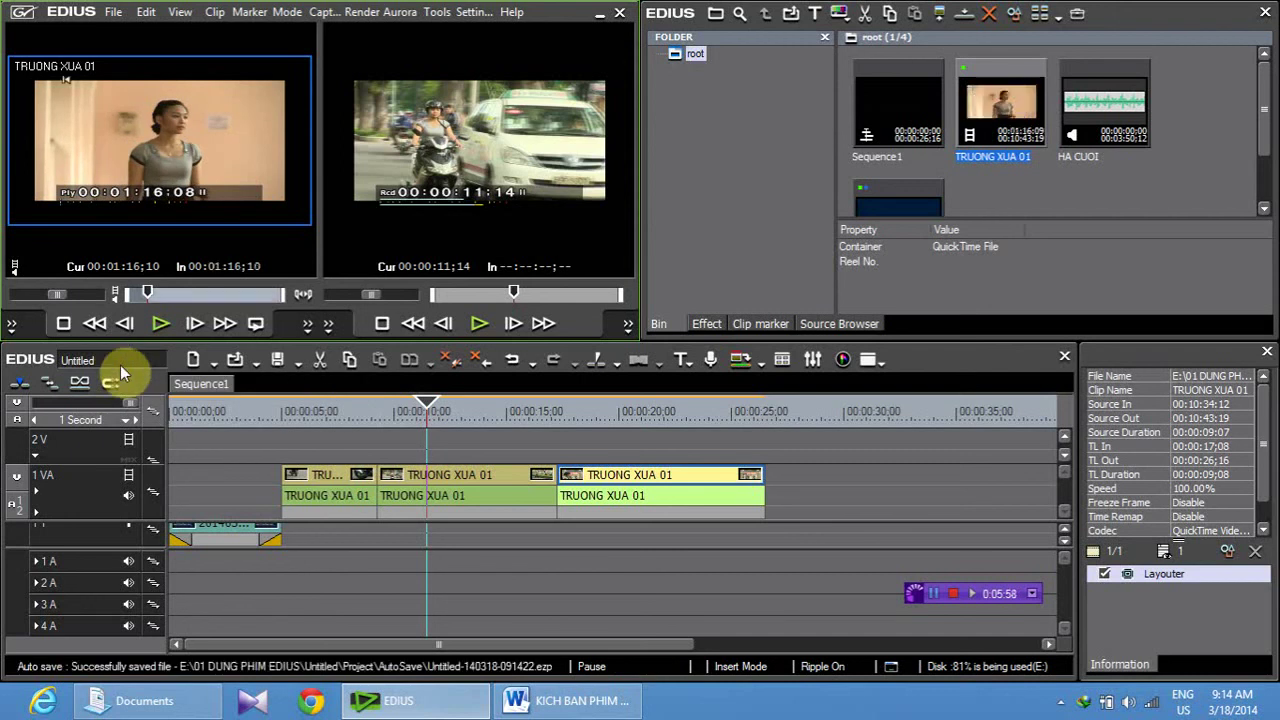
pyautogui.press('space')
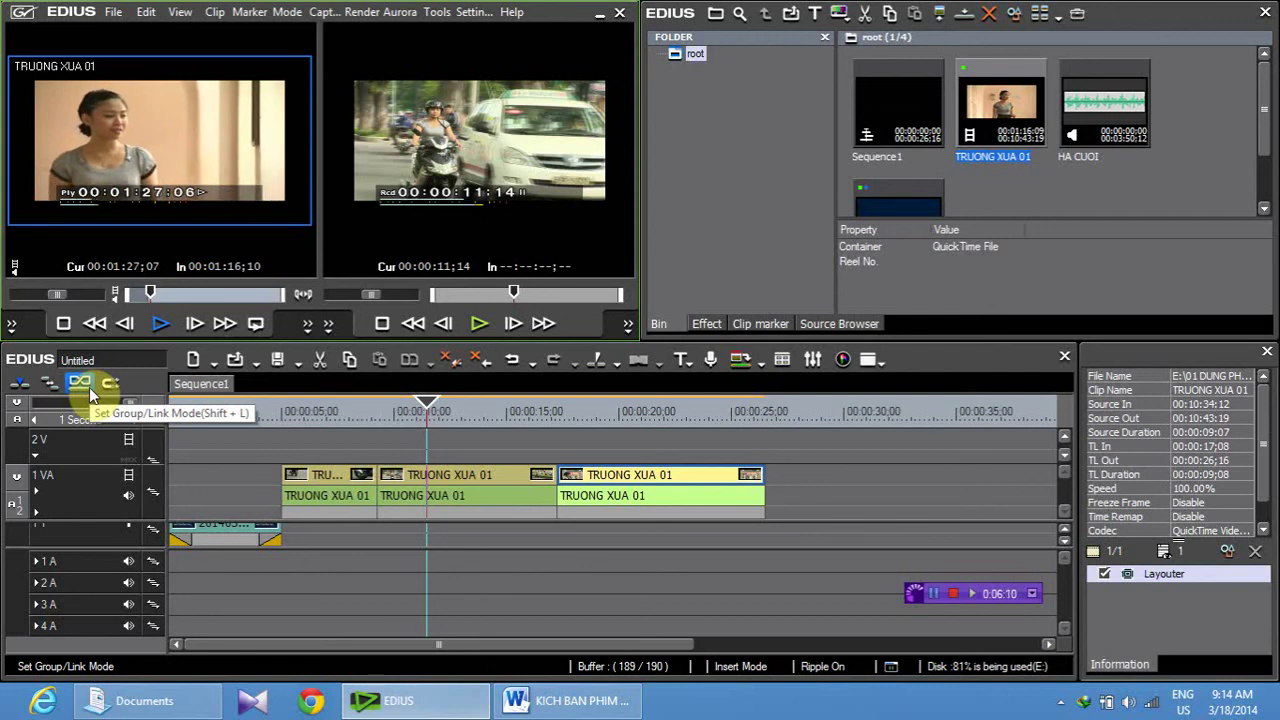
pyautogui.press('space')
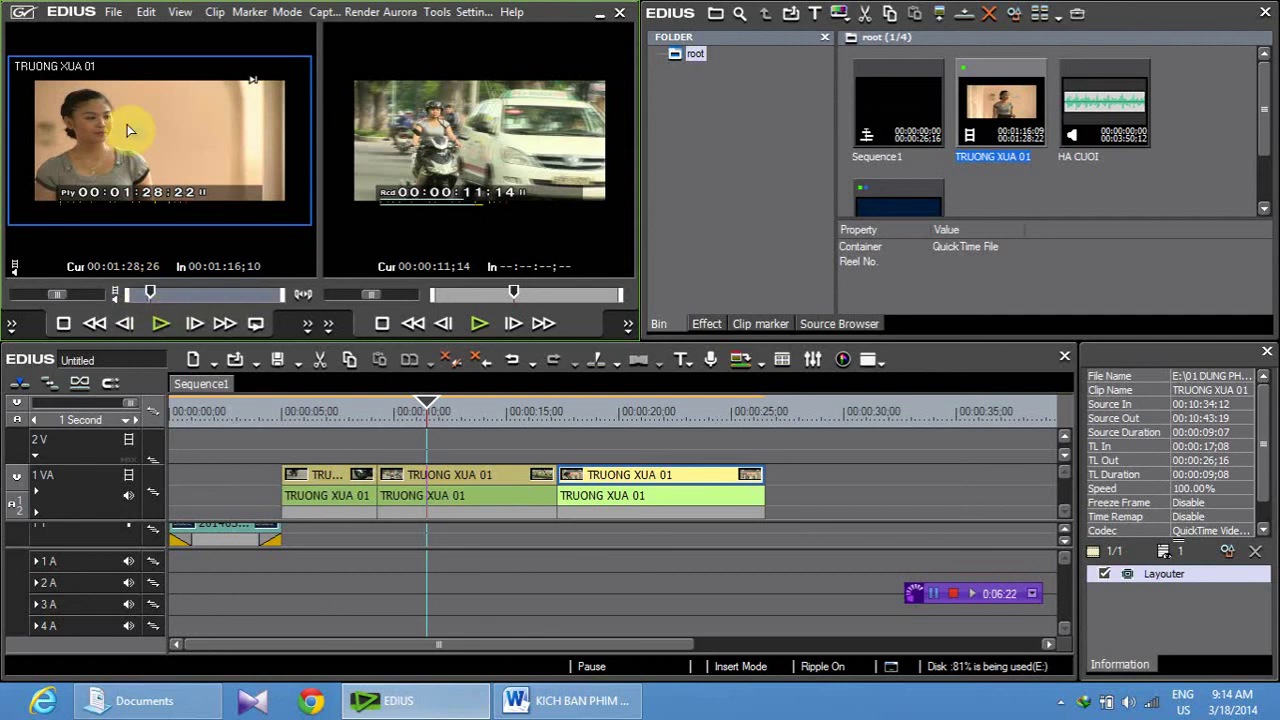
# Step: Place the marked corridor segment directly after the third clip on the 1 VA track
pyautogui.moveTo(764, 494); pyautogui.dragTo(776, 494)
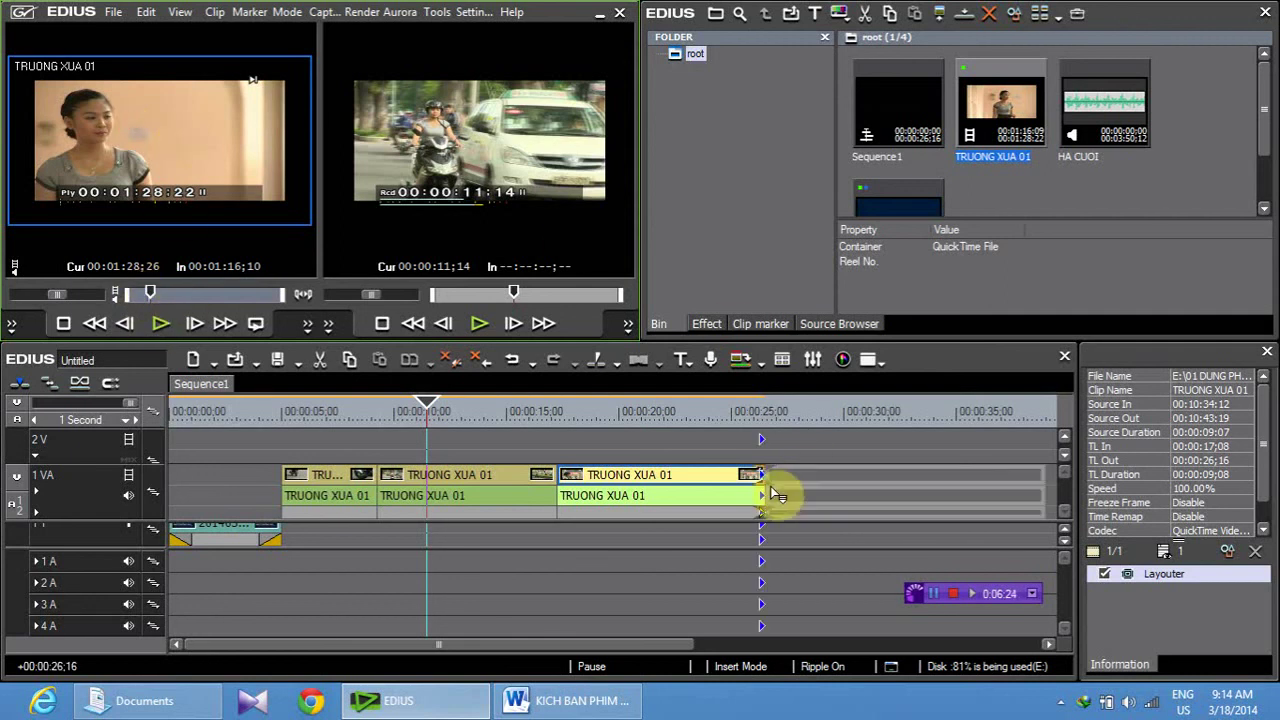
pyautogui.press(']')
pyautogui.click(605, 642)
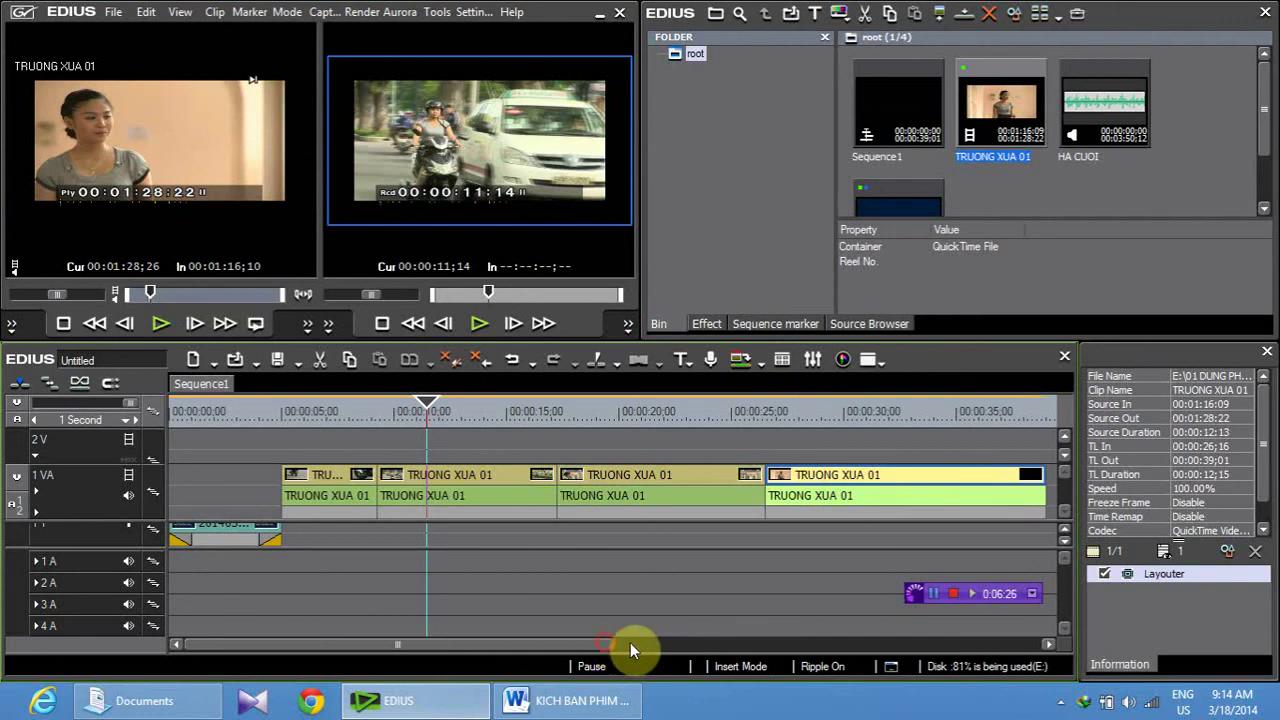
pyautogui.moveTo(685, 645); pyautogui.dragTo(436, 645)
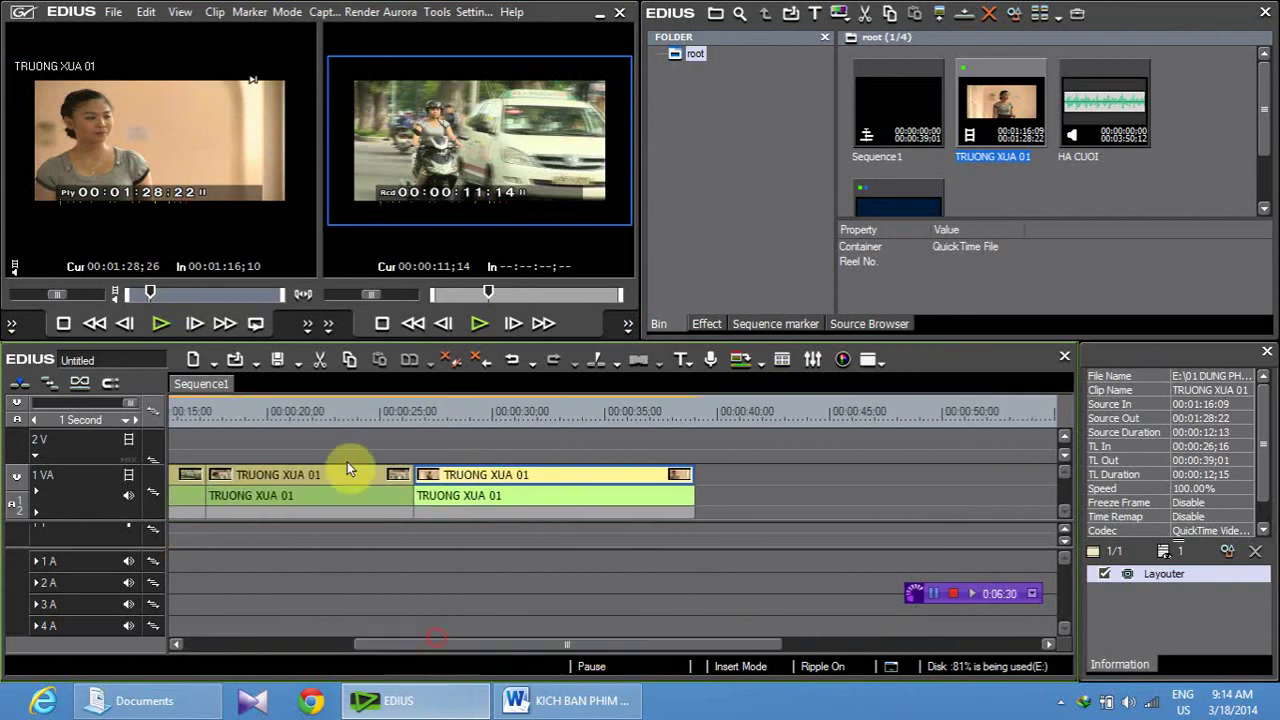
# Step: Split the last clip on the 1 VA track at 00:00:37;10 and delete the short piece after the split
pyautogui.moveTo(431, 413); pyautogui.dragTo(656, 444)
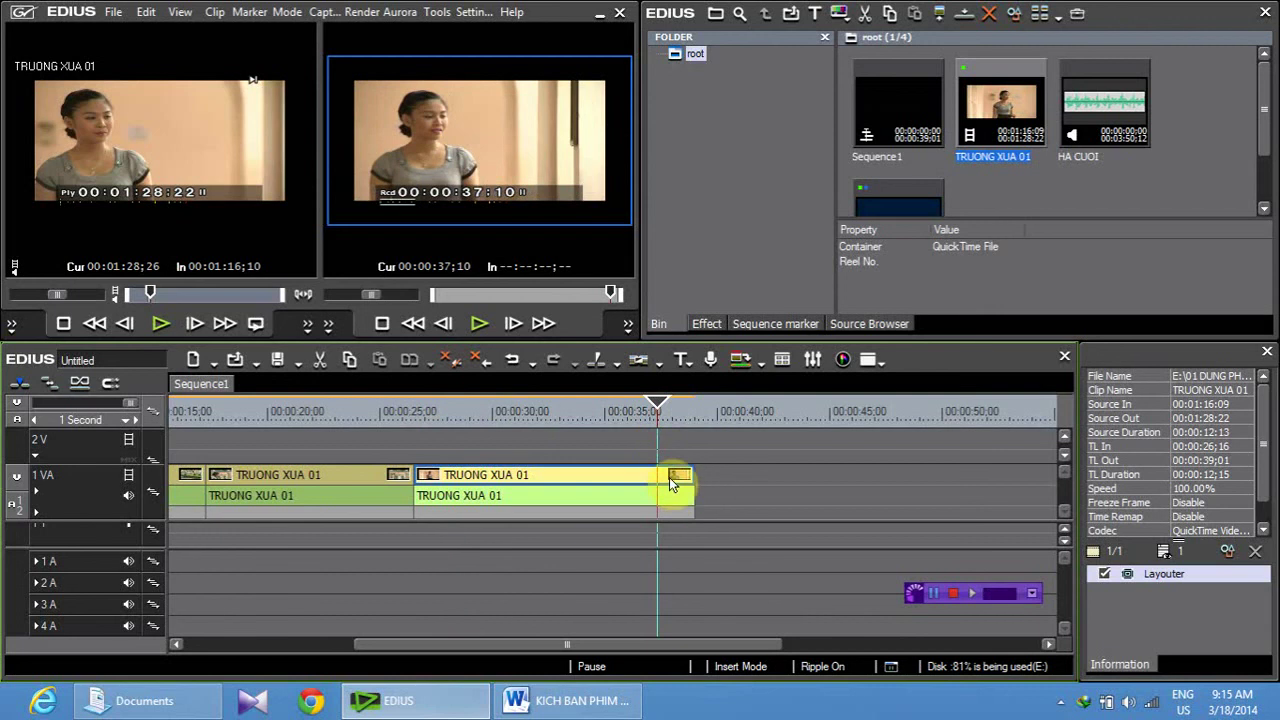
pyautogui.click(598, 366)
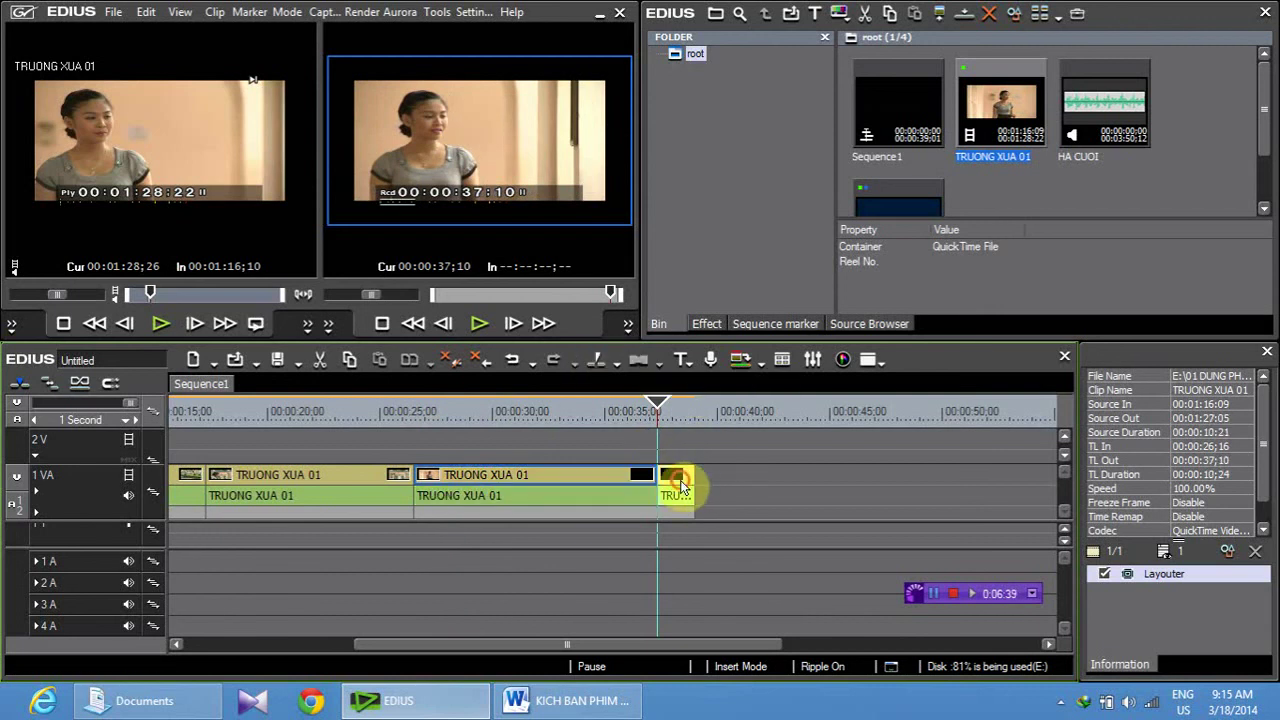
pyautogui.press('Delete')
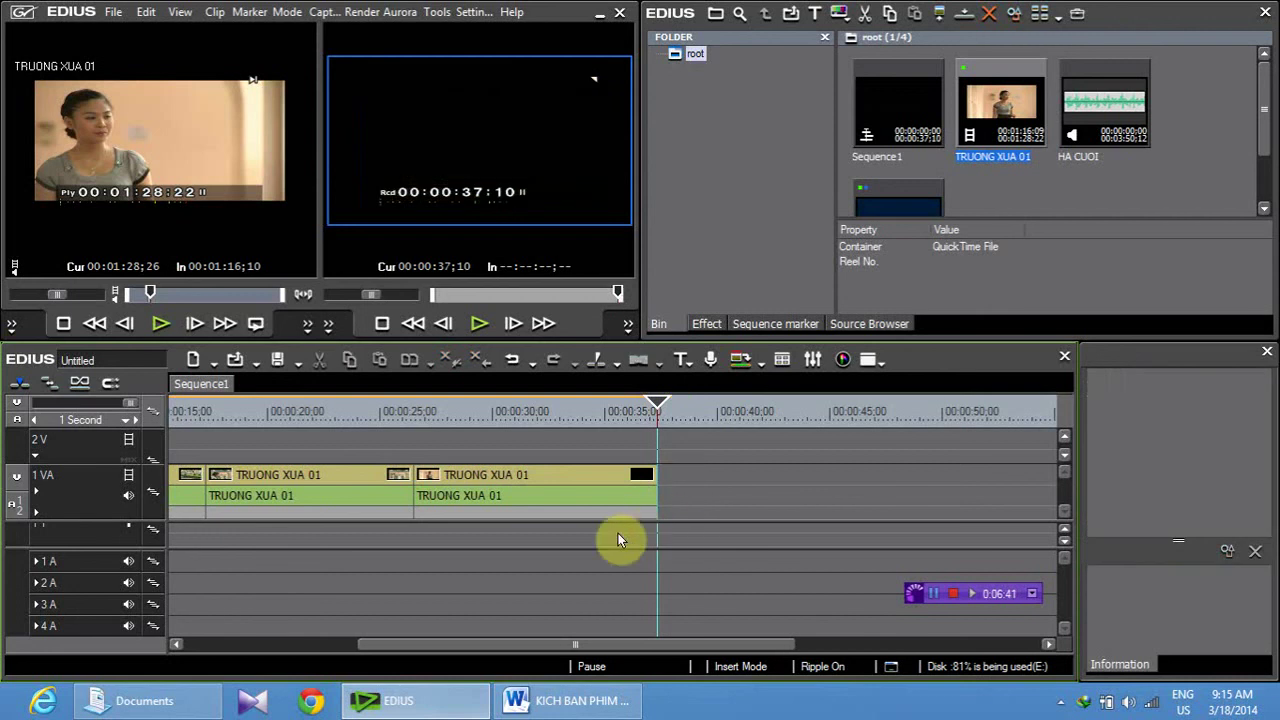
pyautogui.moveTo(648, 410); pyautogui.dragTo(458, 408)
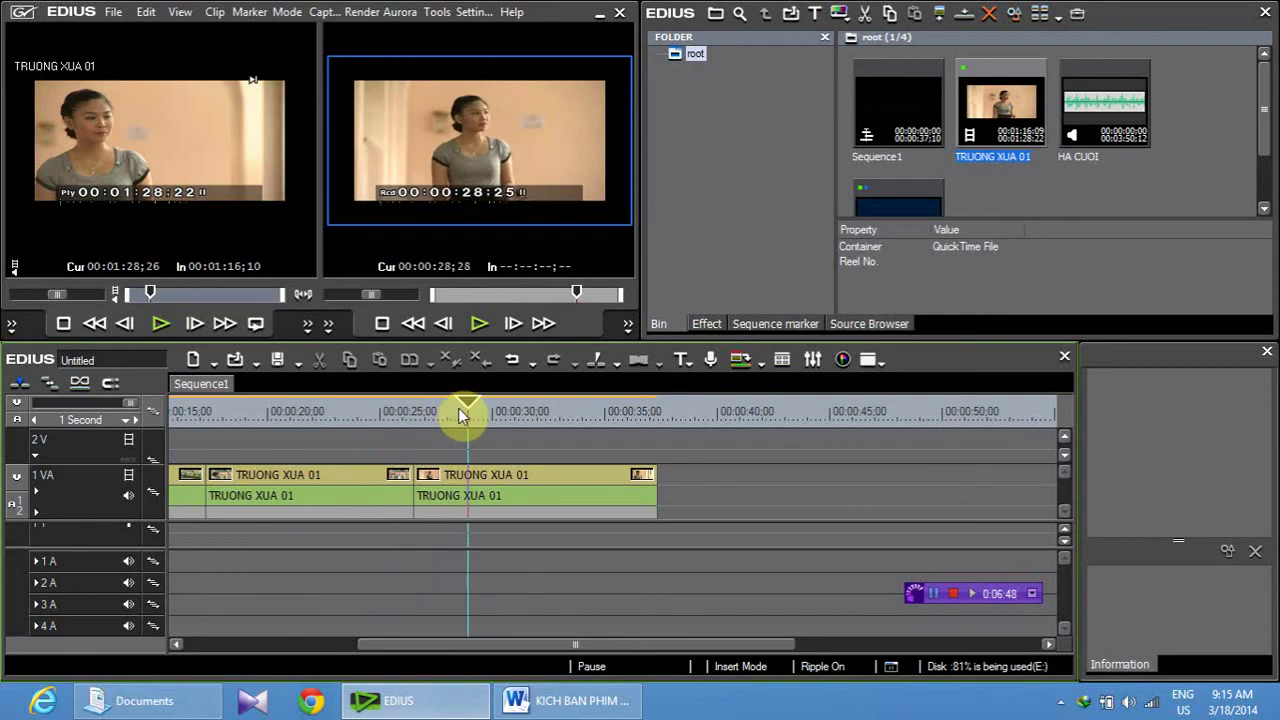